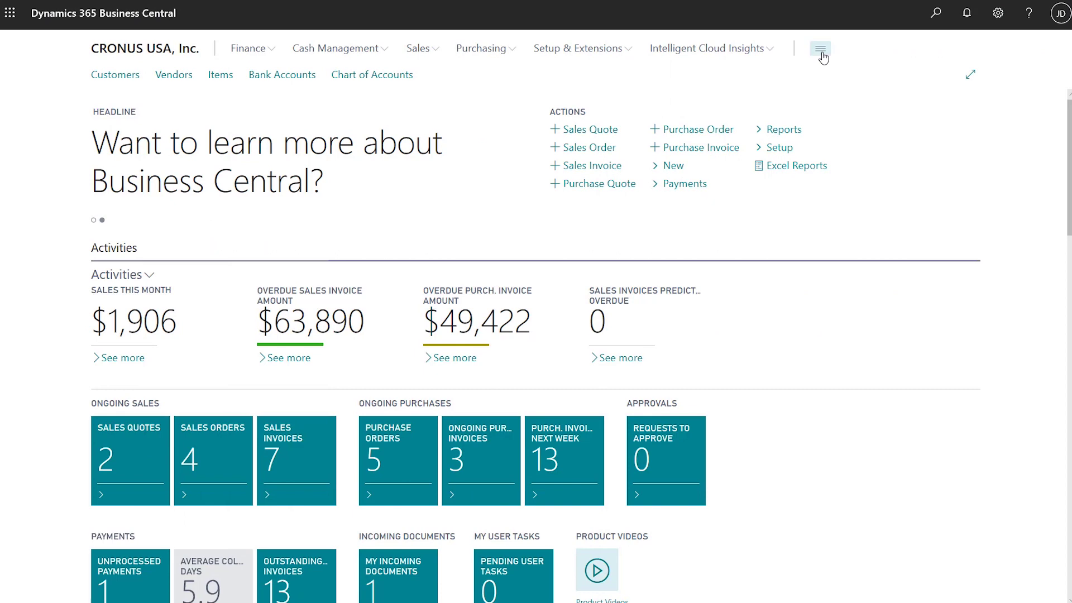
On the role's page overview, search for 'currencies' and then 'vendors'
left_click(820, 50)
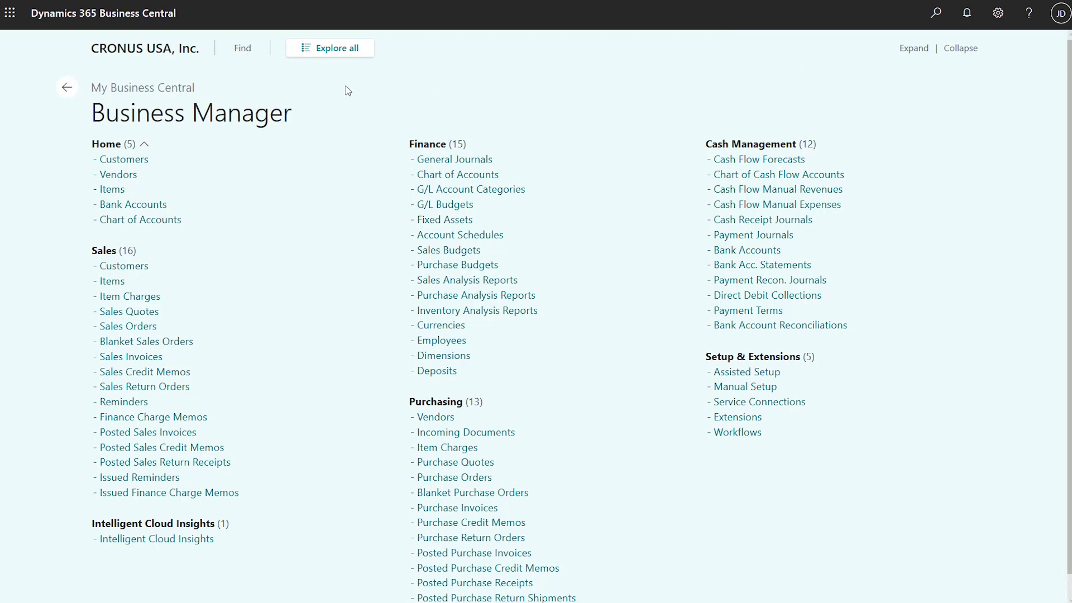
left_click(249, 49)
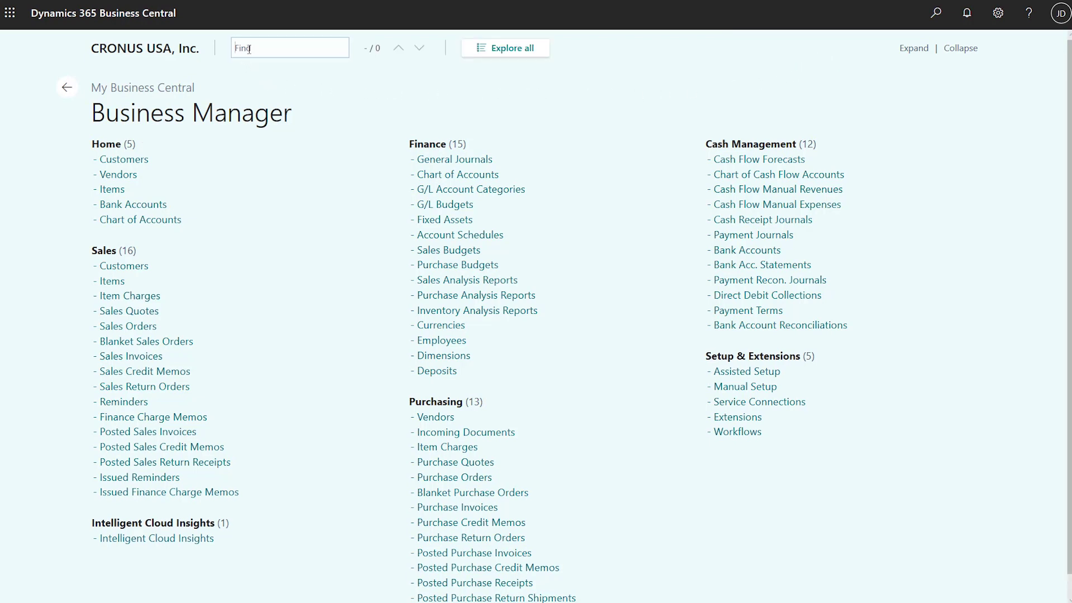
type("currencies")
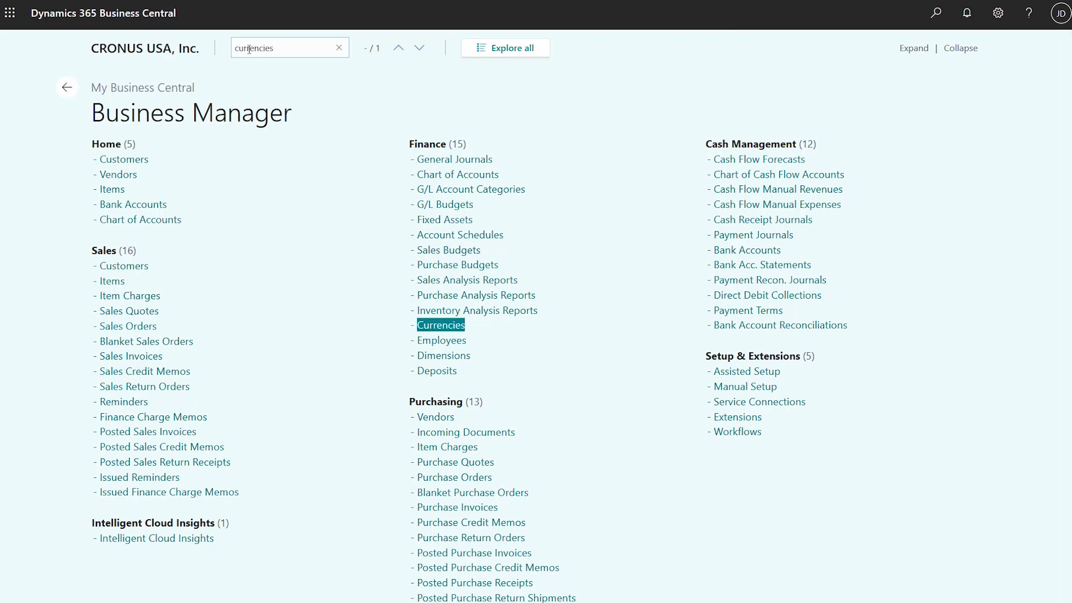
key("ctrl+a")
key("BackSpace")
type("vendors")
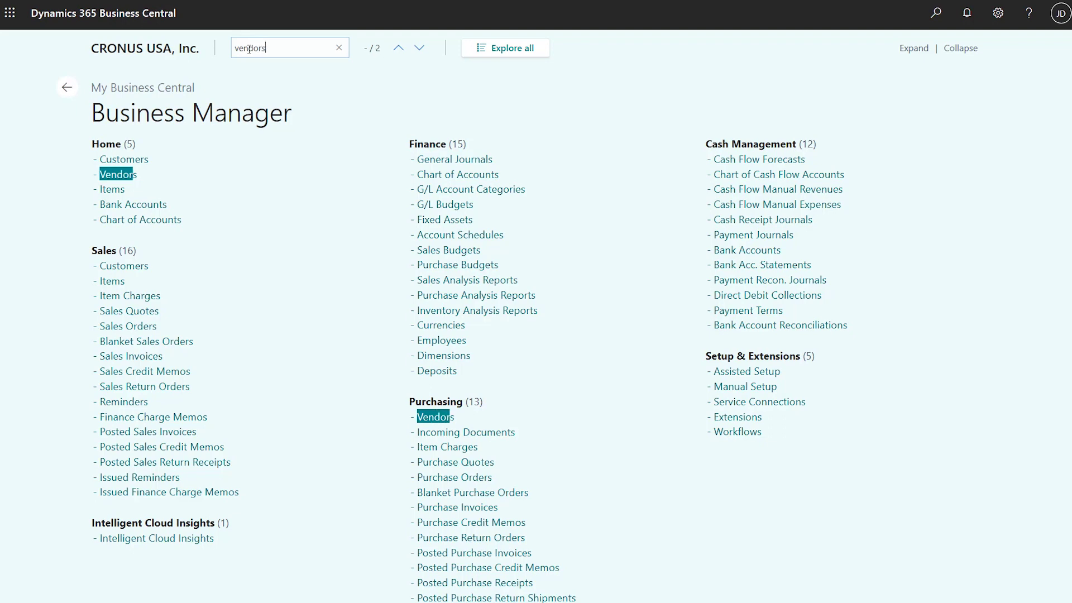
key("ctrl+a")
key("BackSpace")
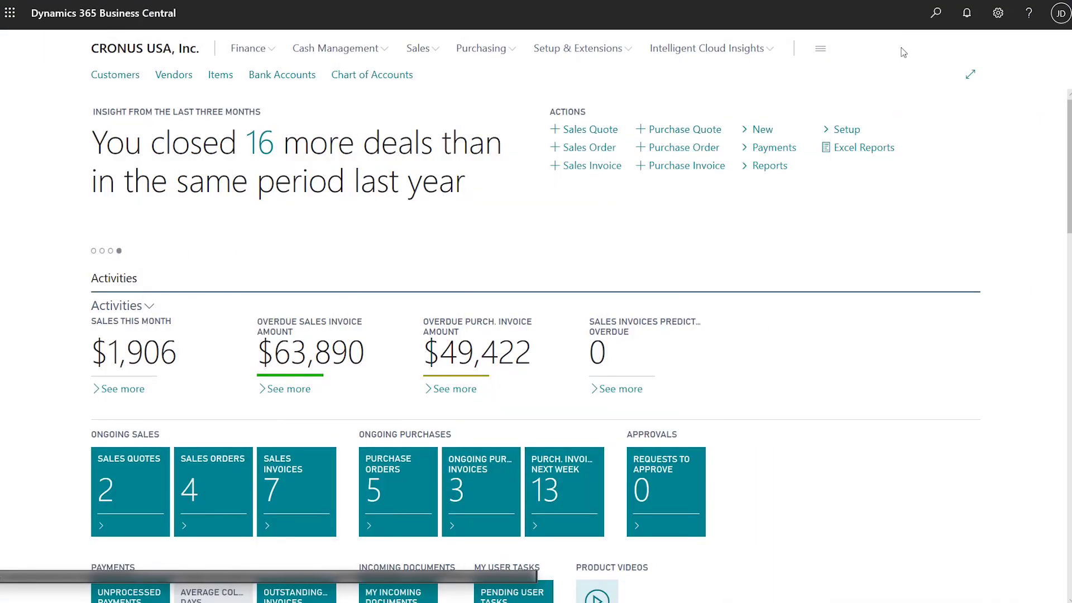
Review the report printer assignments on the Printer Management page, then return home
left_click(932, 15)
type("pri")
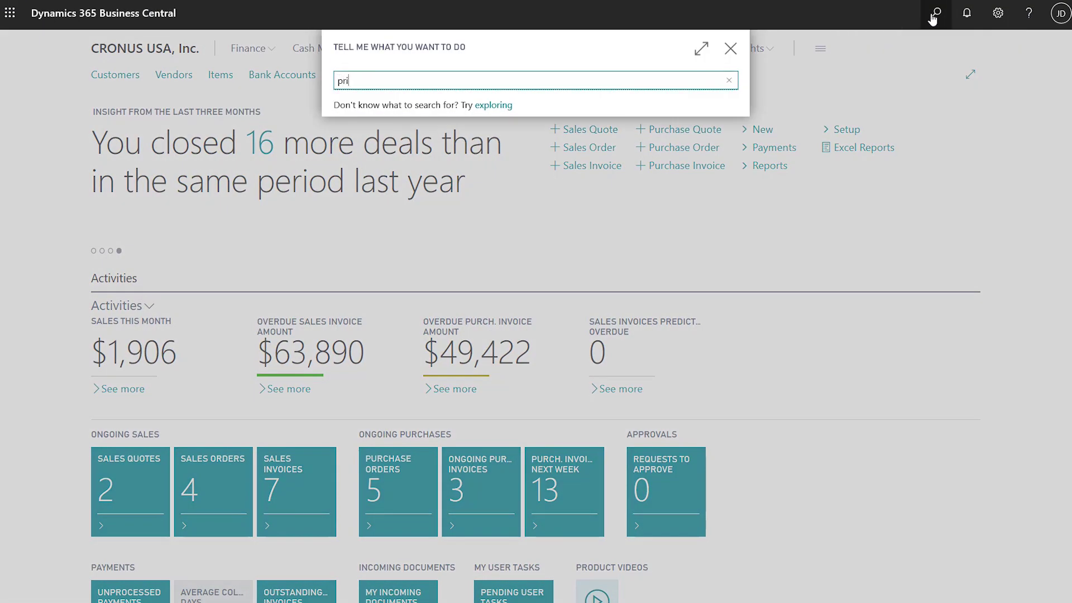
type("nter manag")
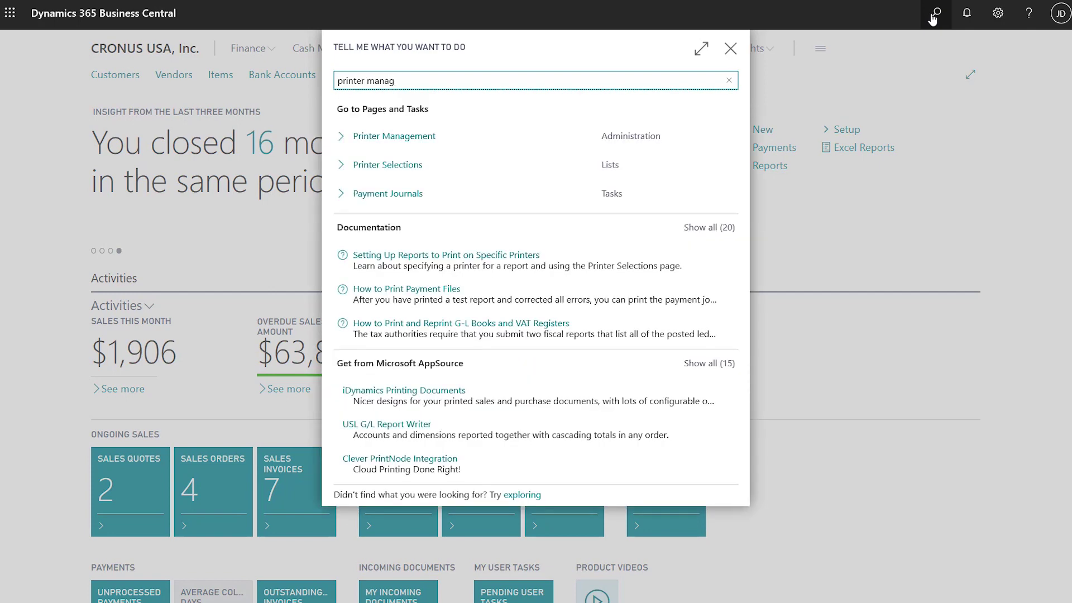
left_click(437, 136)
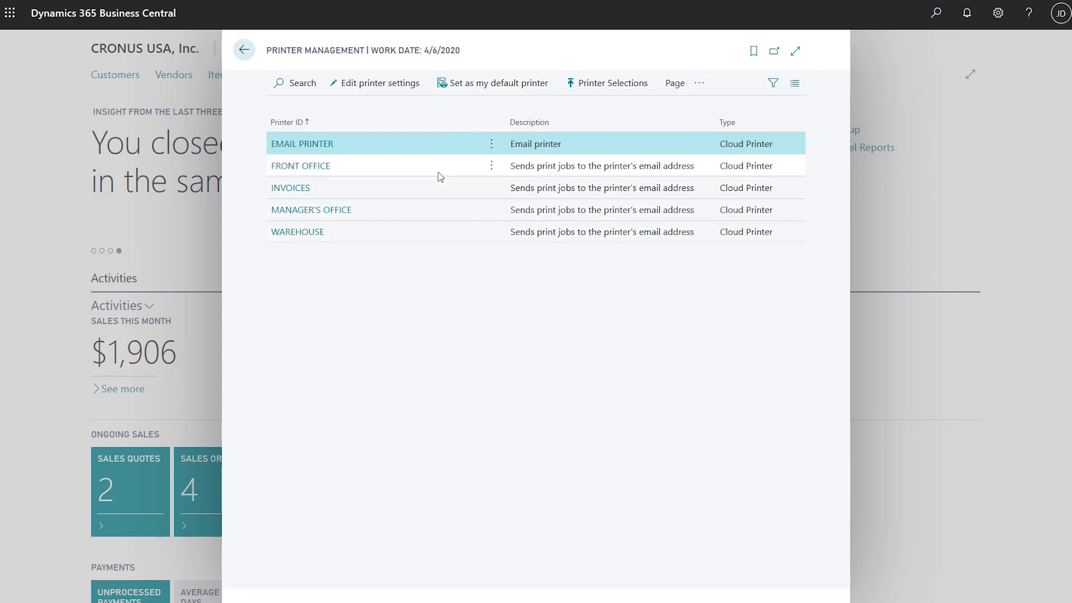
left_click(610, 83)
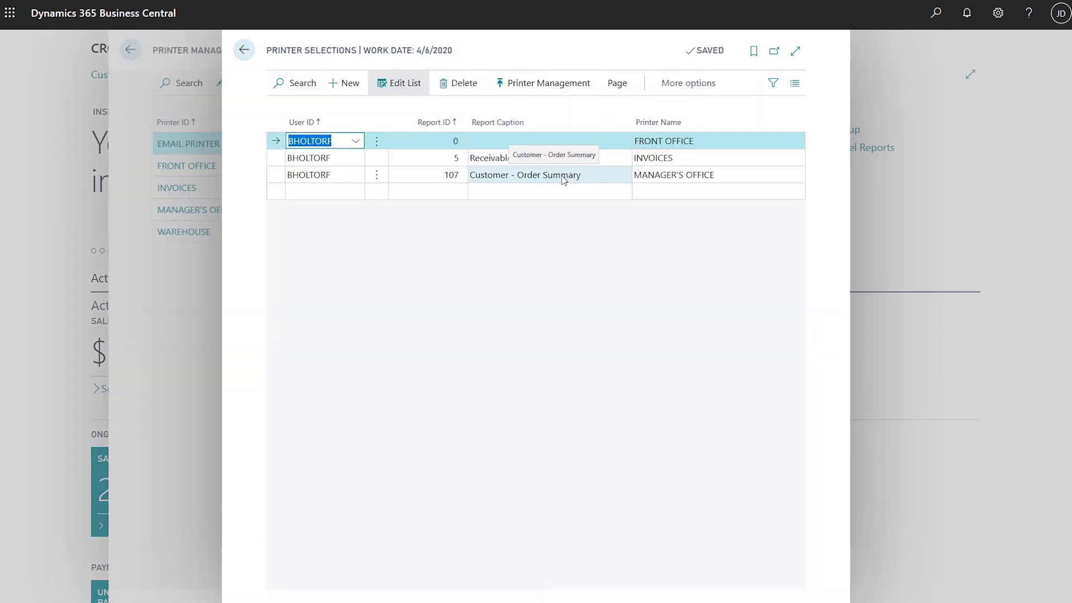
left_click(245, 52)
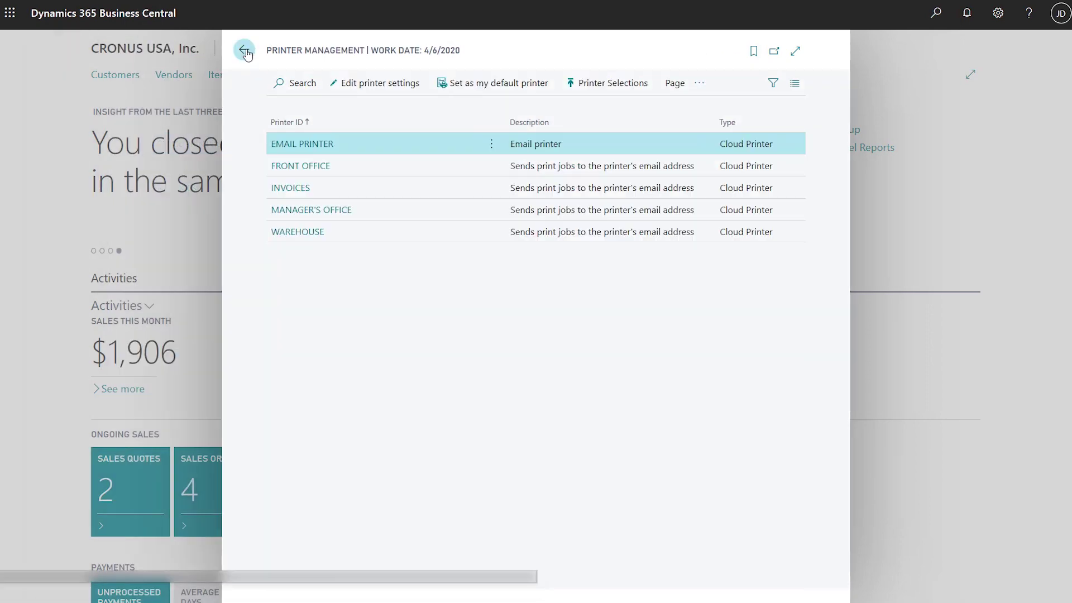
left_click(247, 54)
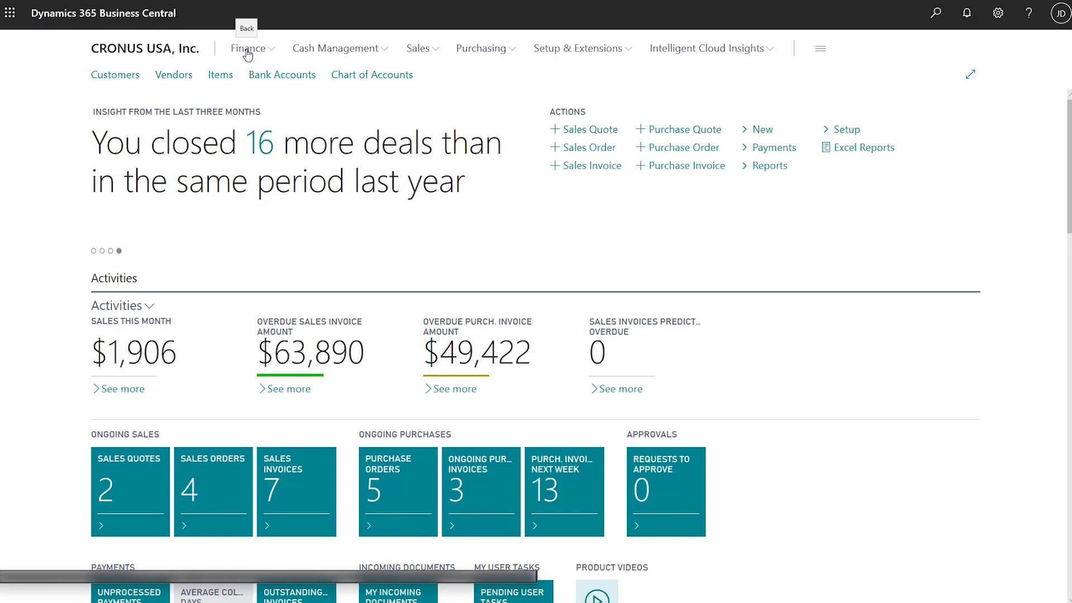
From the Customers list, try the Customer - Order Summary report, then run Customer - Sales List
left_click(123, 80)
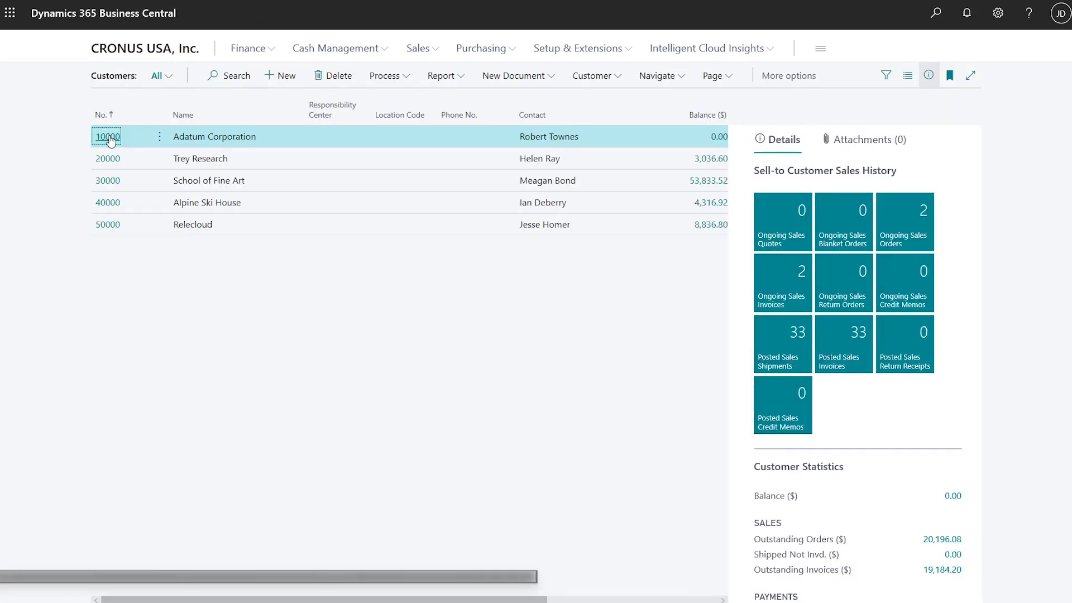
left_click(460, 78)
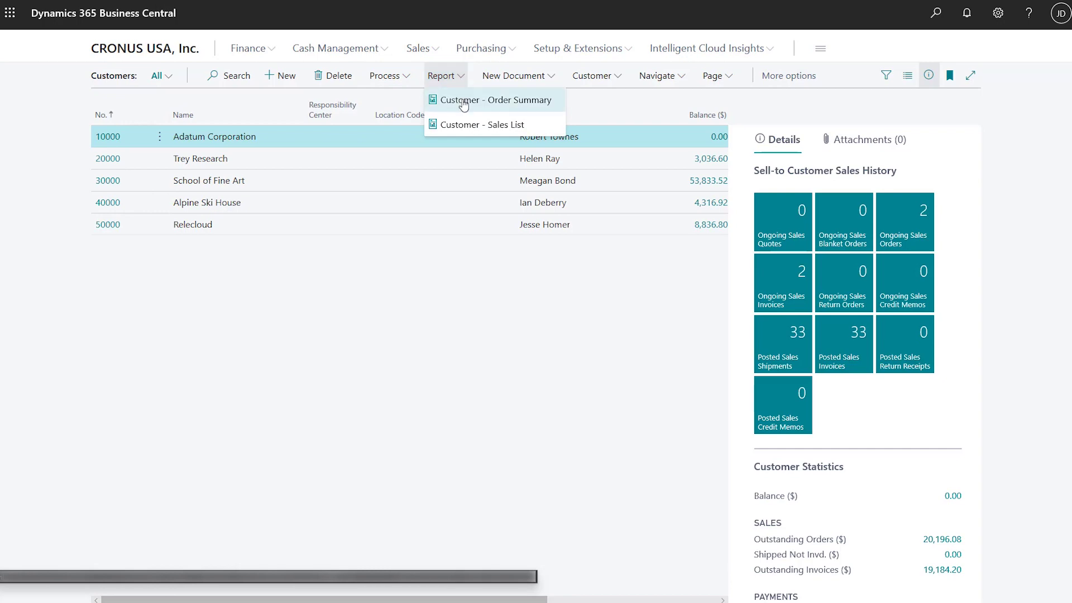
left_click(461, 98)
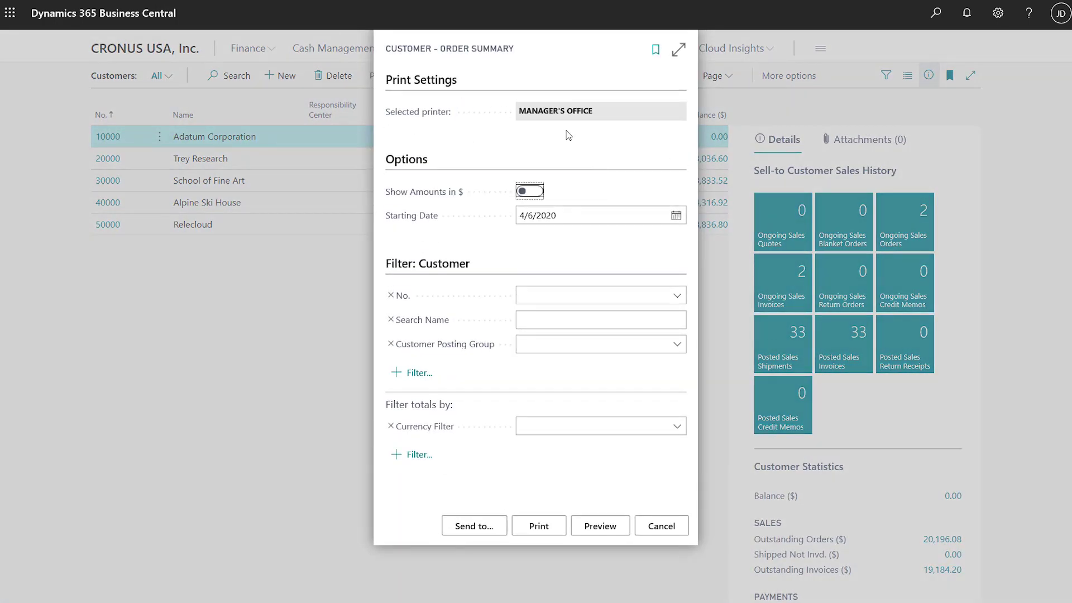
left_click(663, 527)
left_click(458, 77)
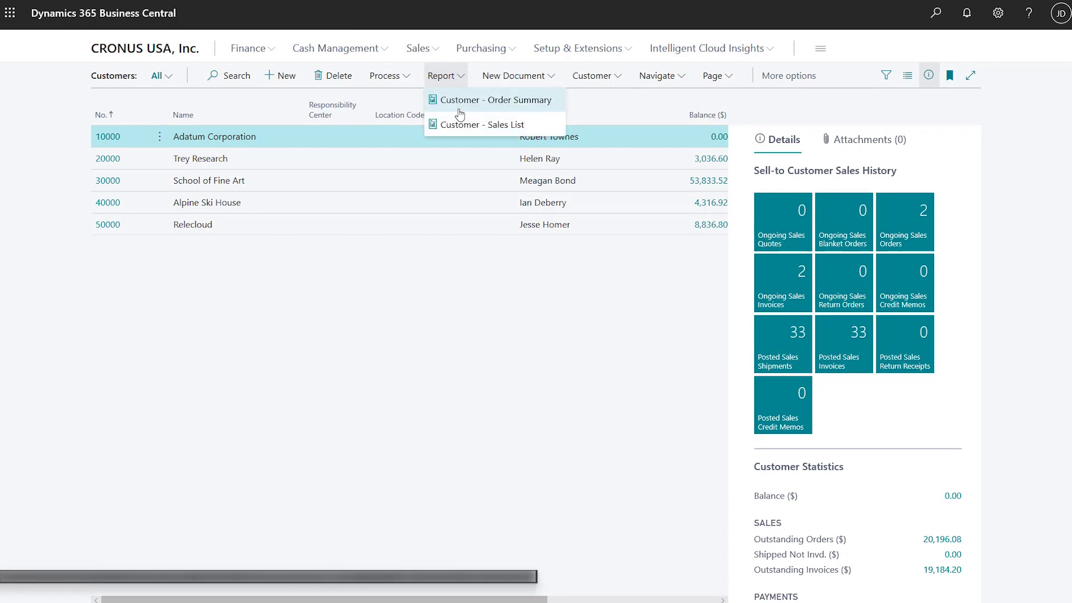
left_click(459, 124)
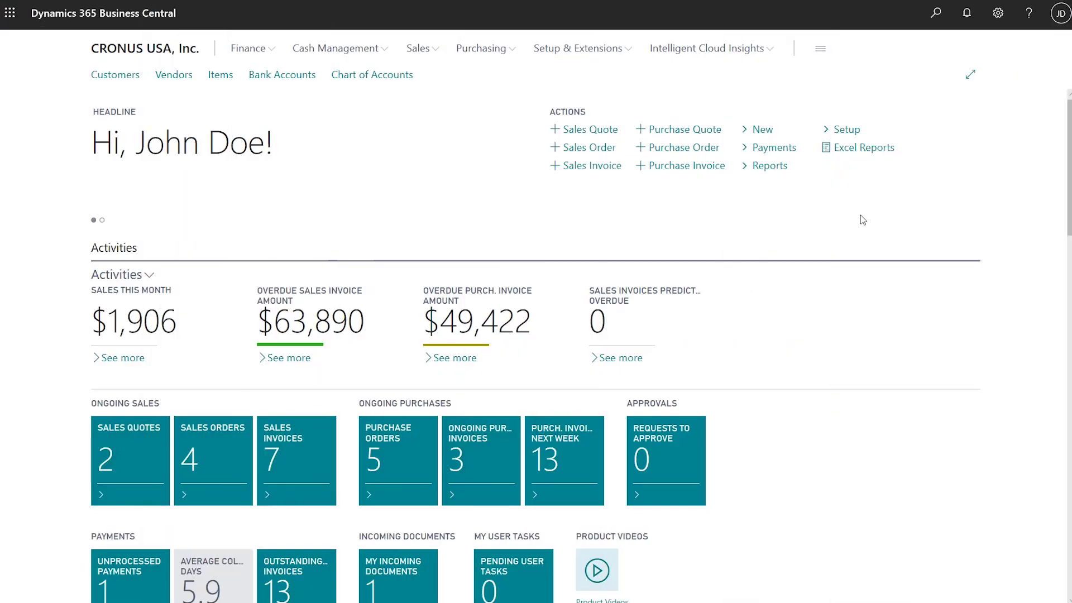
Import a profile package on Profiles (Roles), adding FRONT DESK and replacing BLANK and HR
left_click(938, 14)
type("profiles")
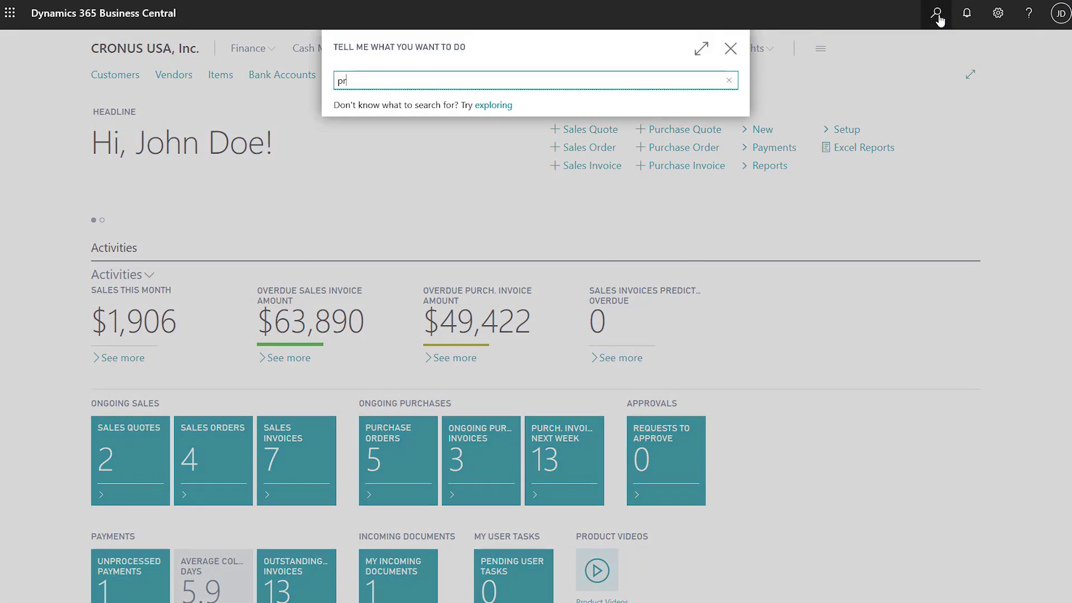
left_click(392, 170)
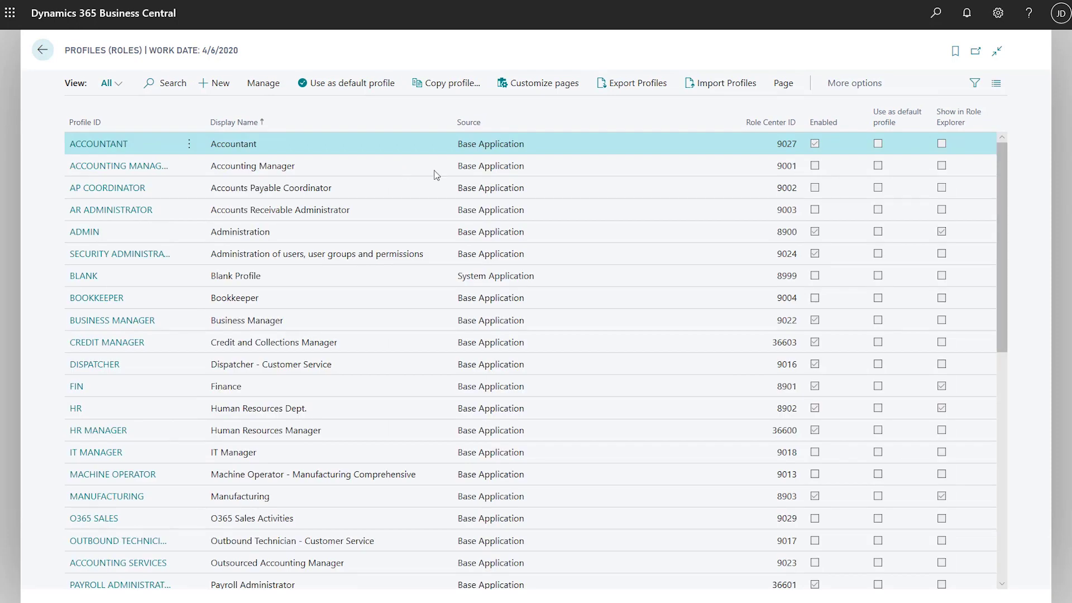
left_click(721, 85)
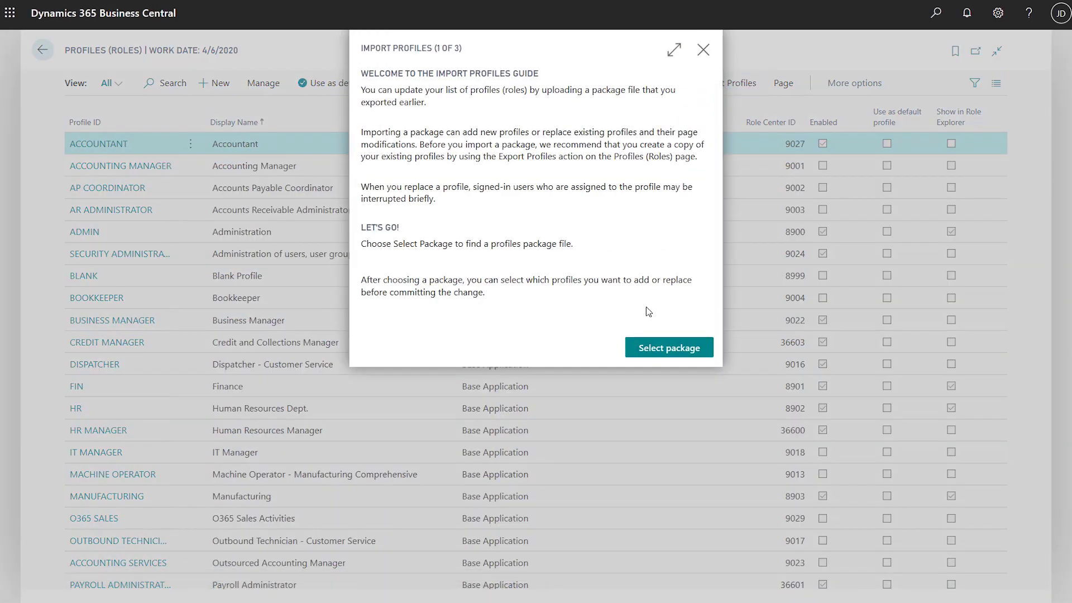
left_click(657, 349)
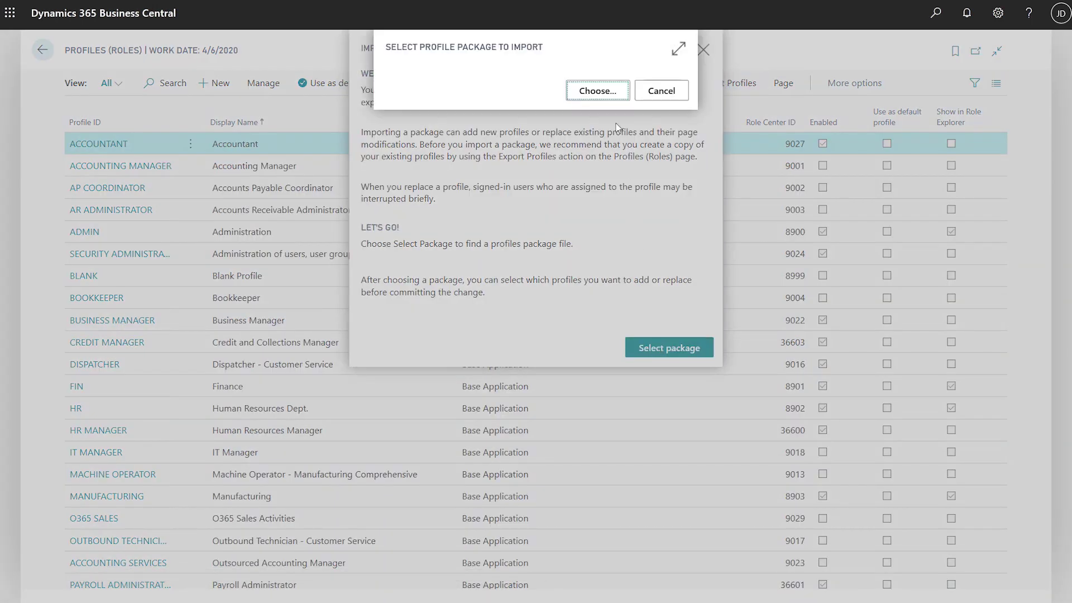
left_click(609, 91)
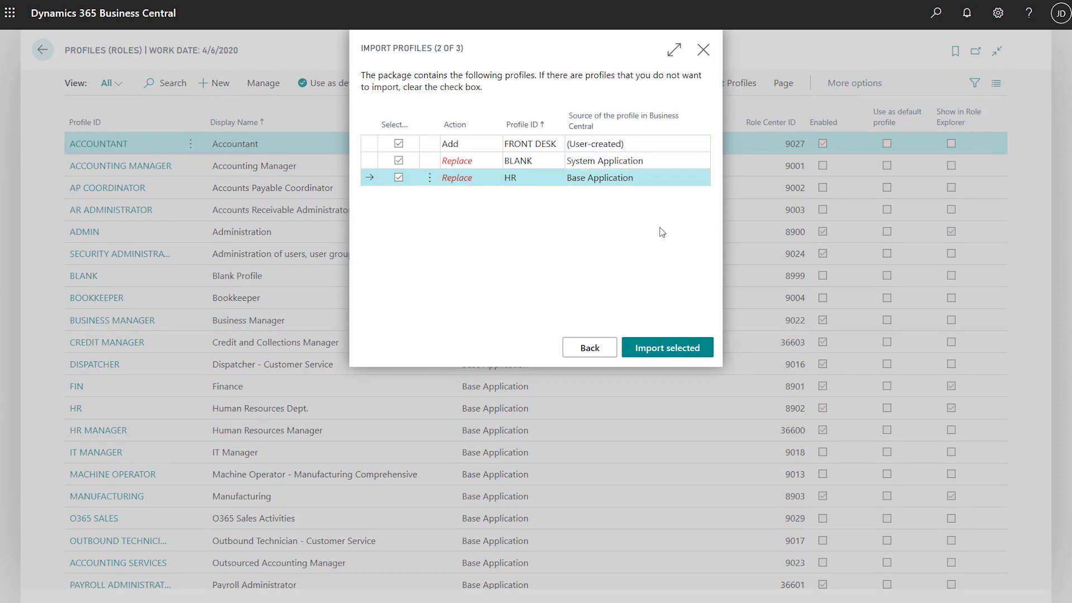
left_click(652, 348)
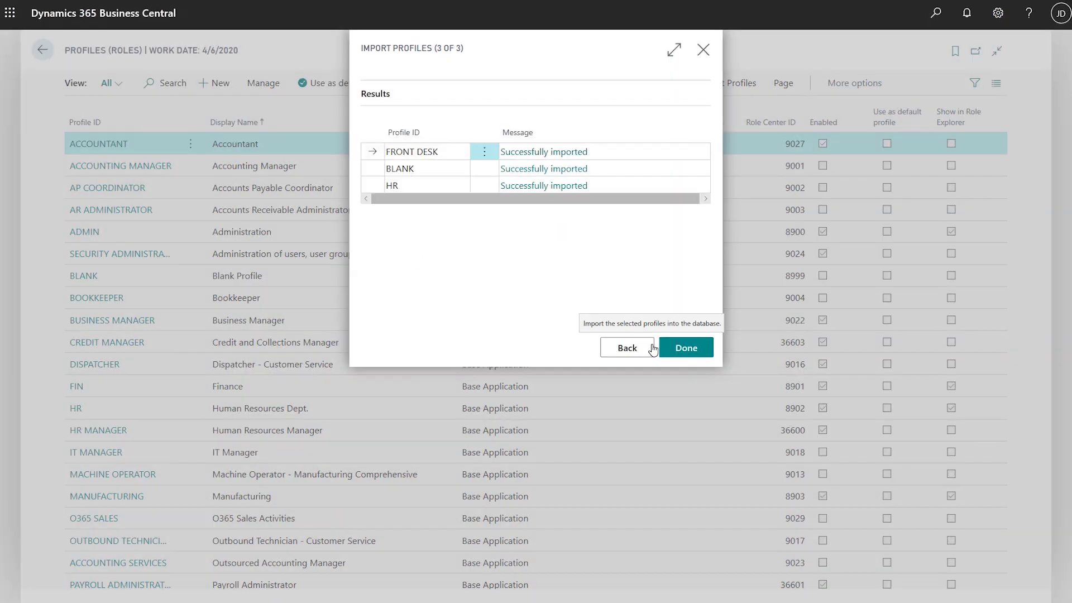
left_click(686, 348)
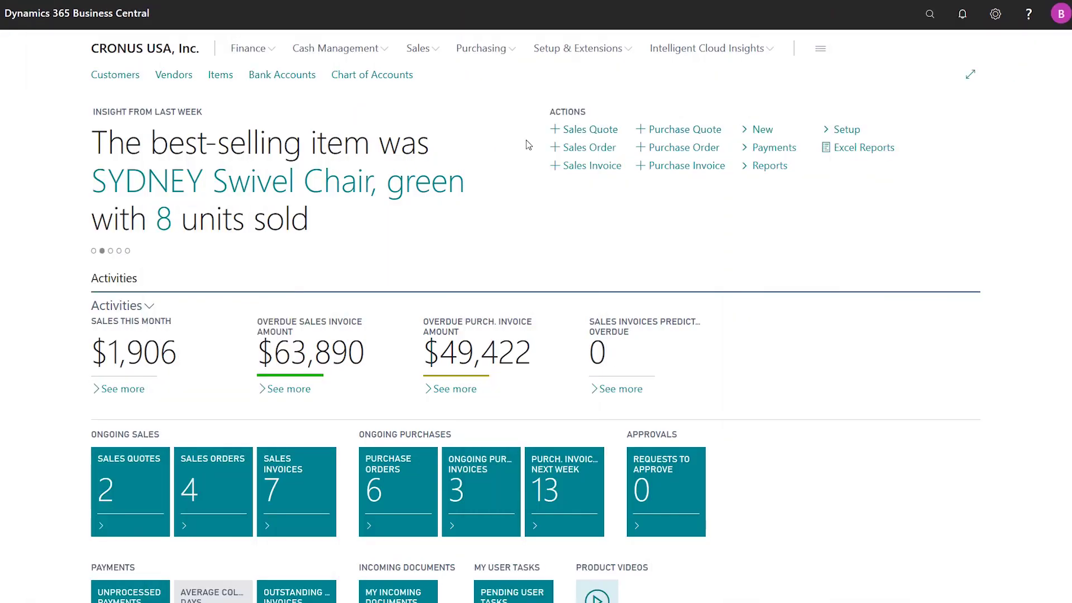
Personalize a new Sales Order page to show the hidden Customer Statistics part again
left_click(592, 166)
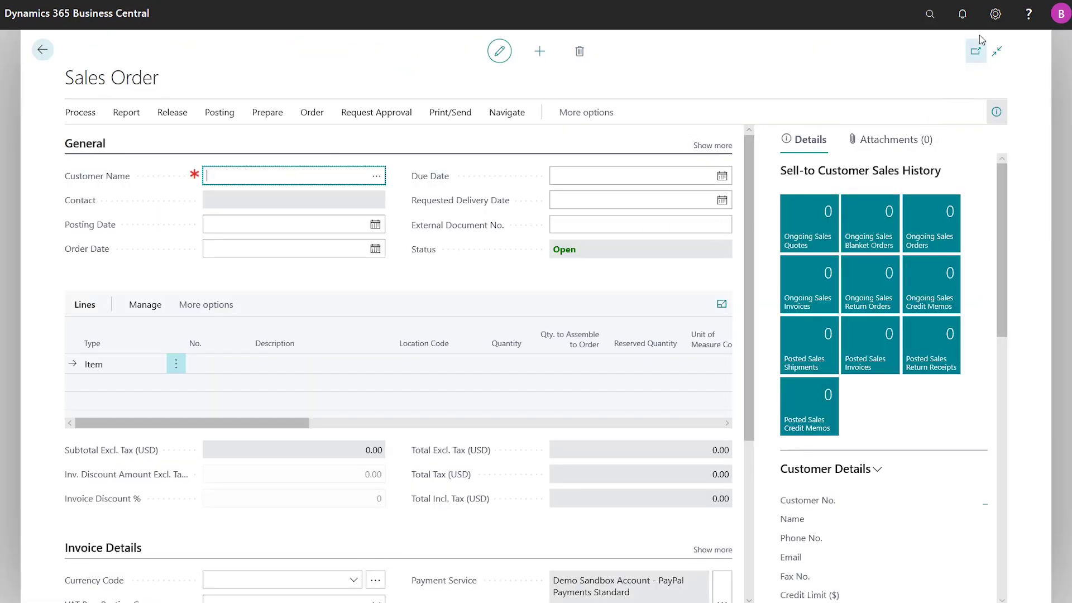
left_click(995, 14)
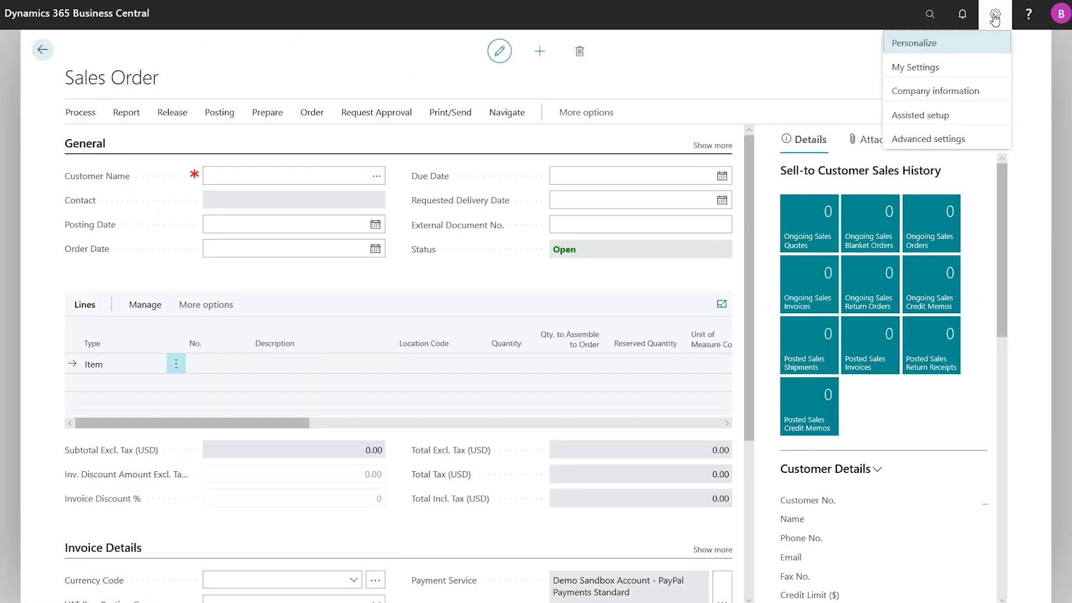
left_click(927, 45)
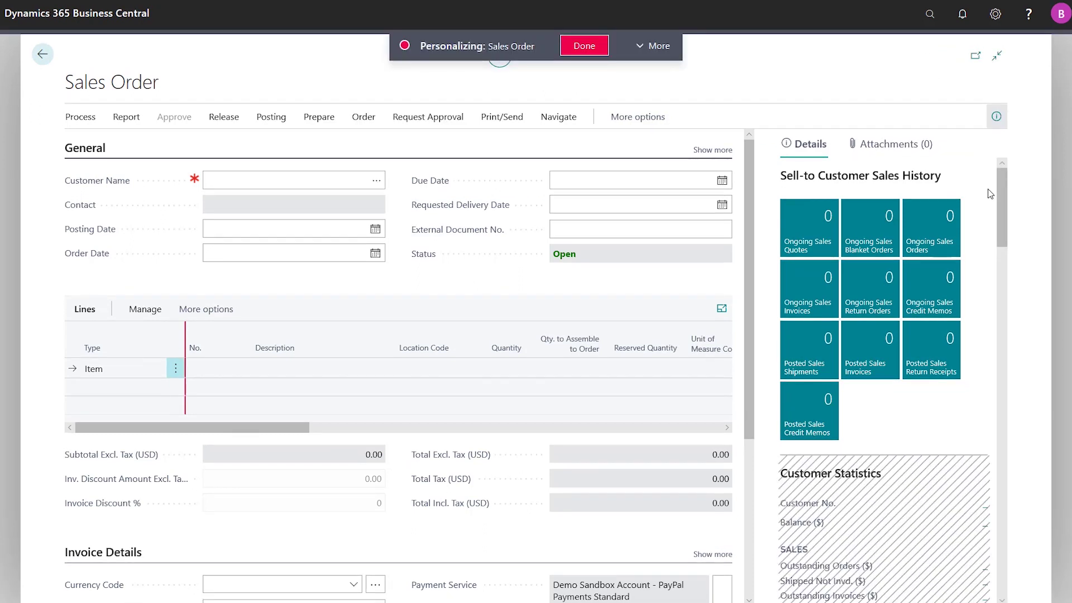
scroll(989, 195, "down", 2)
scroll(988, 194, "down", 2)
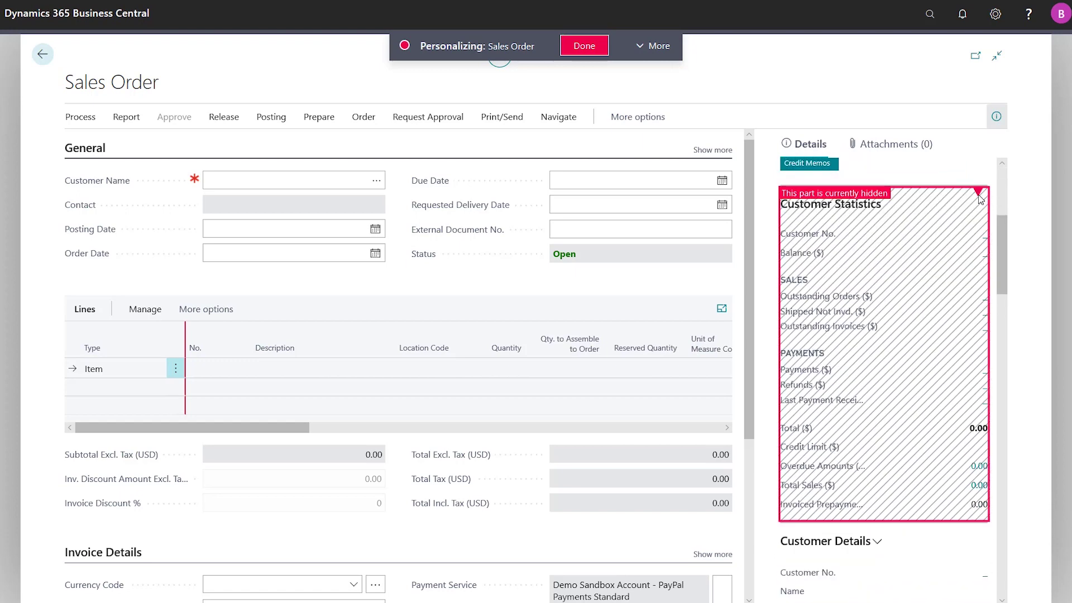
left_click(979, 194)
left_click(940, 234)
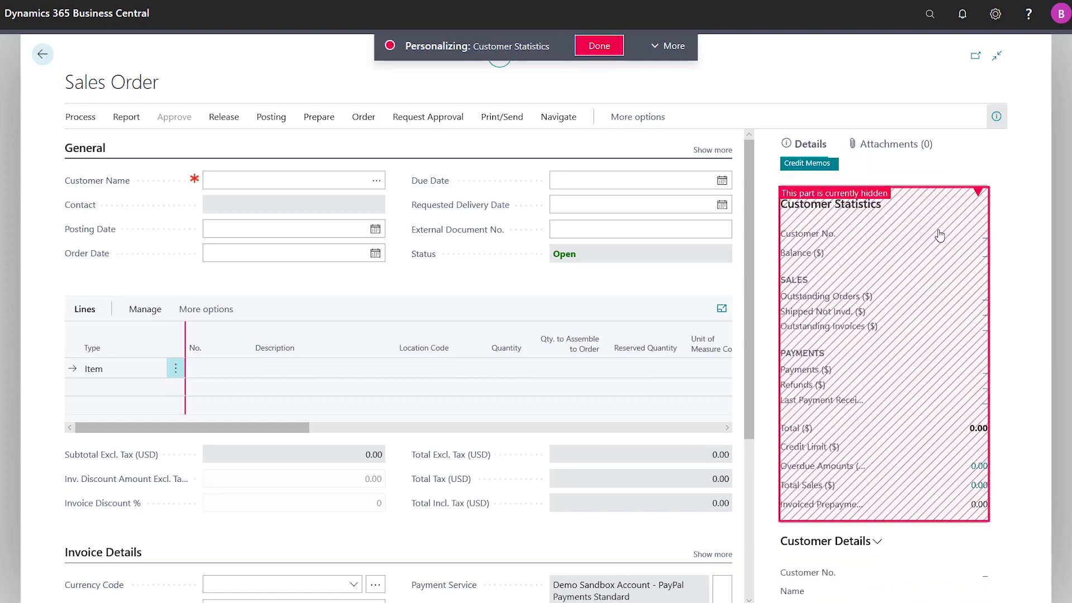
left_click(598, 46)
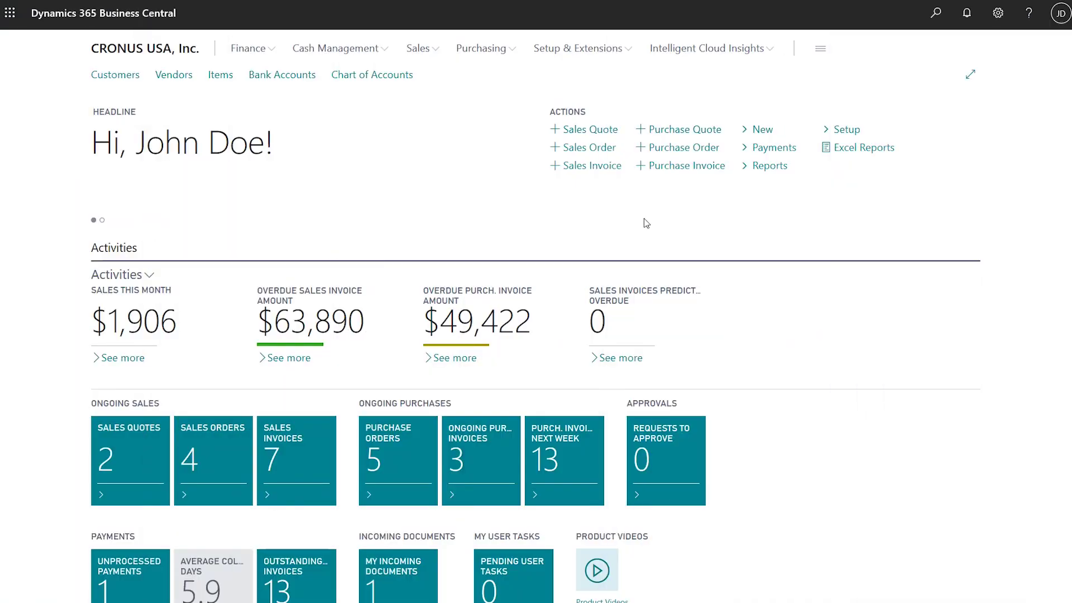
left_click(294, 453)
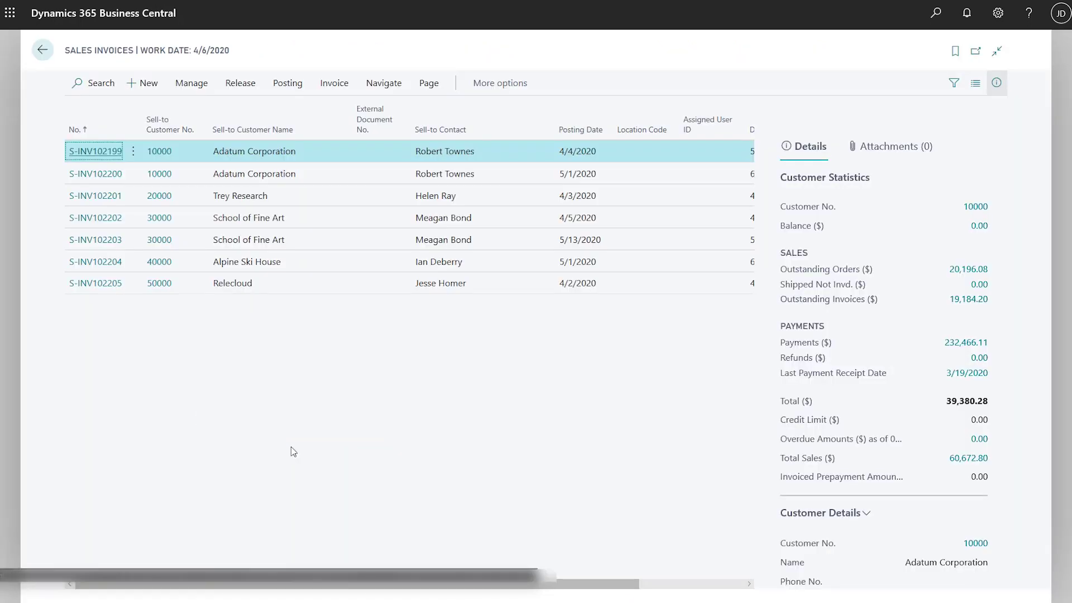
left_click(163, 156)
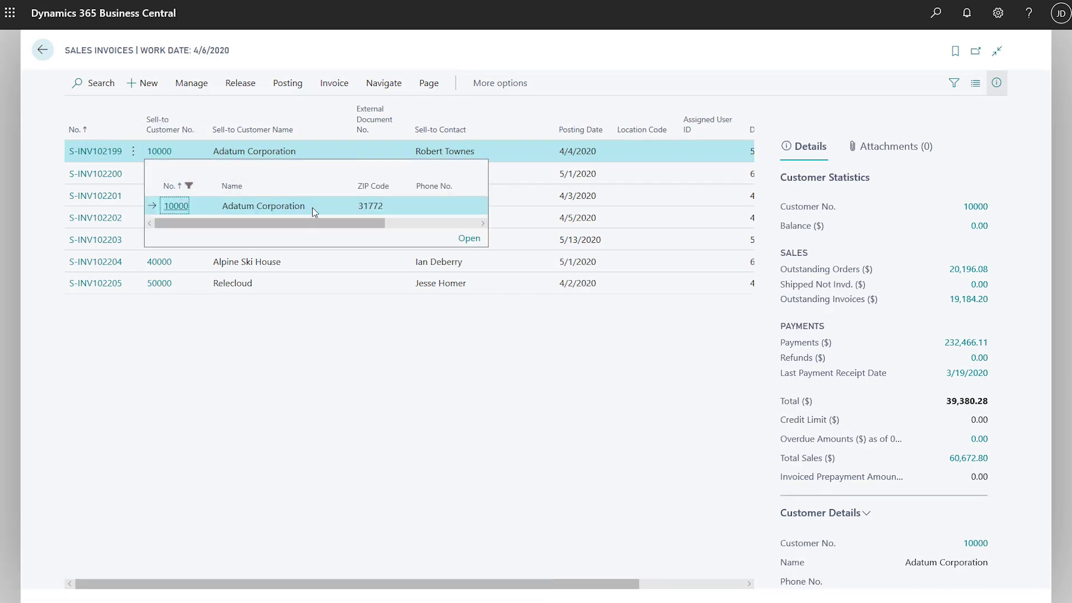
left_click(464, 239)
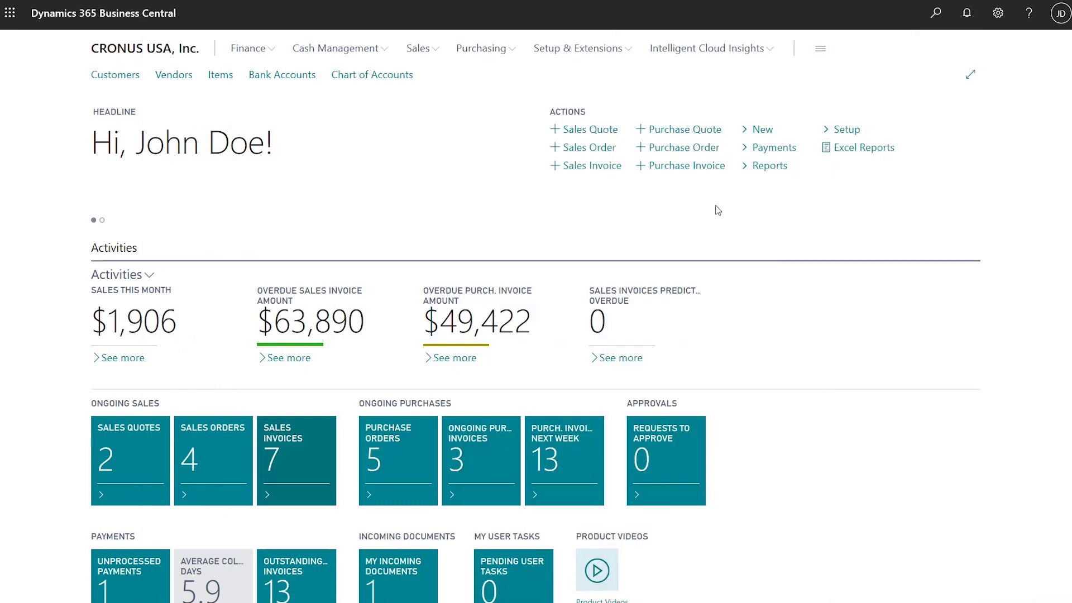
Search Tell Me for 'employee' and bookmark the Employee List report to the role center
left_click(933, 13)
type("employee")
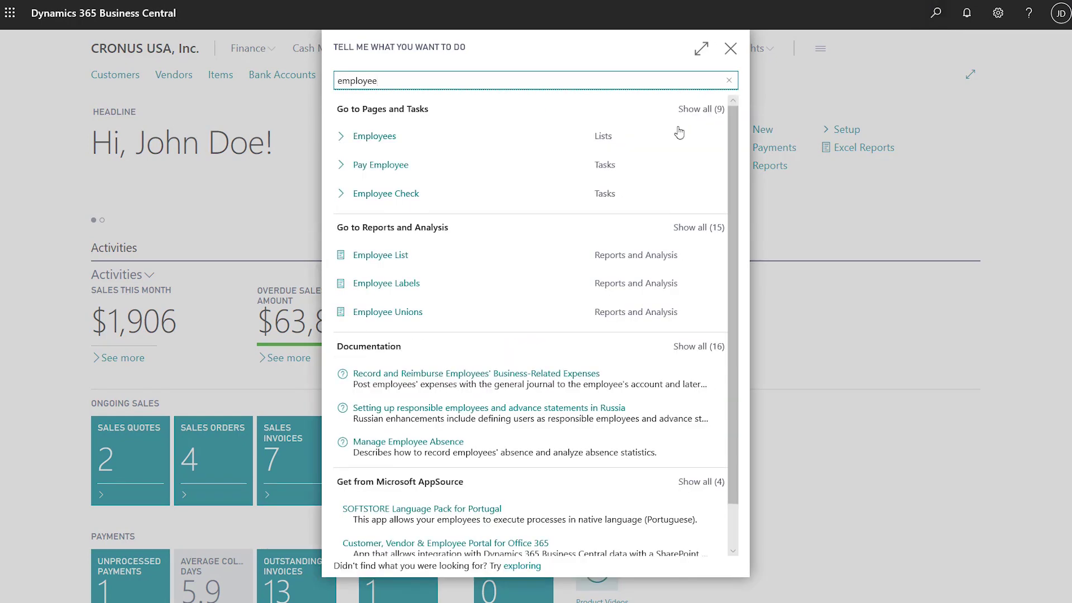
mouse_move(443, 255)
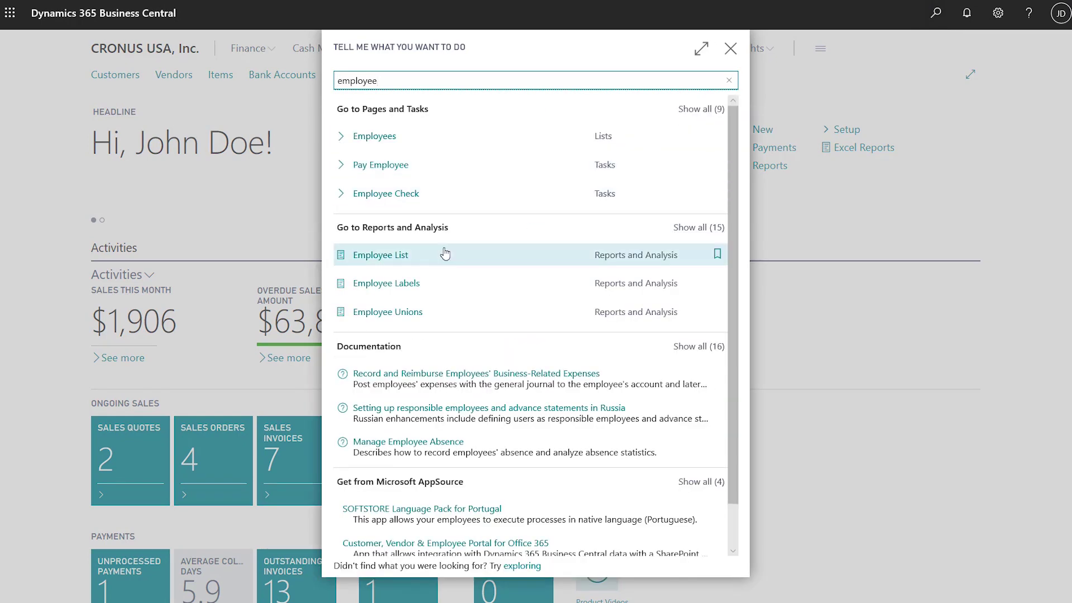
left_click(718, 255)
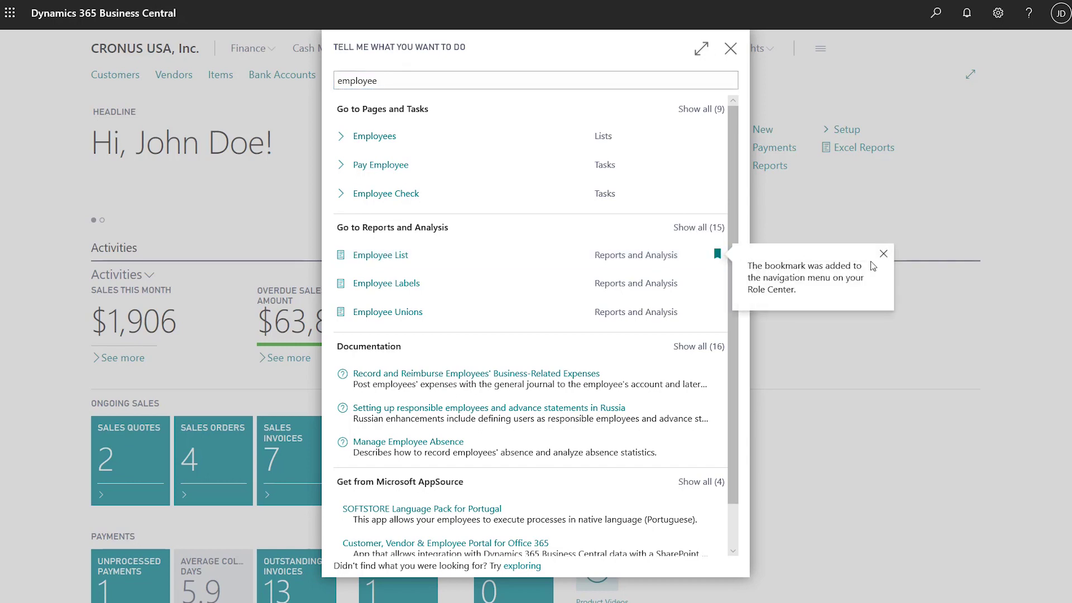
left_click(884, 256)
left_click(731, 48)
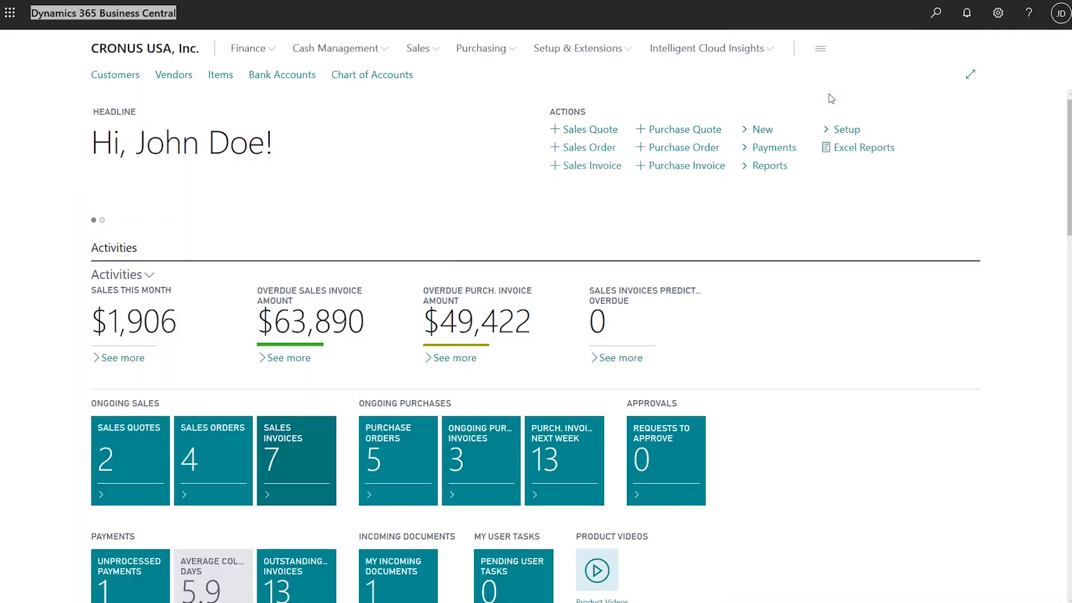
left_click(935, 13)
type("assisted setup")
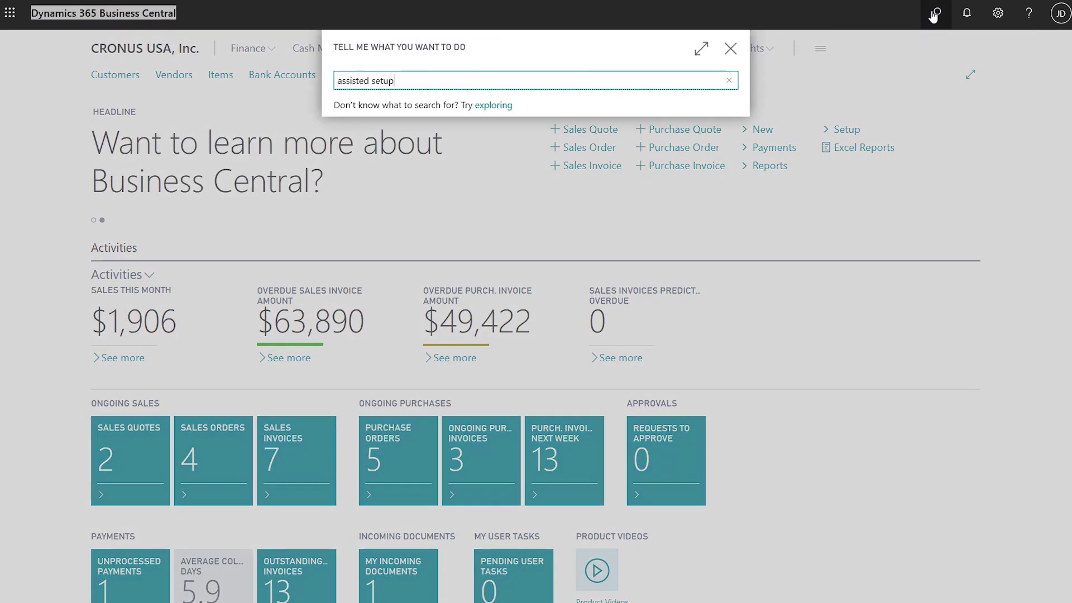
left_click(404, 204)
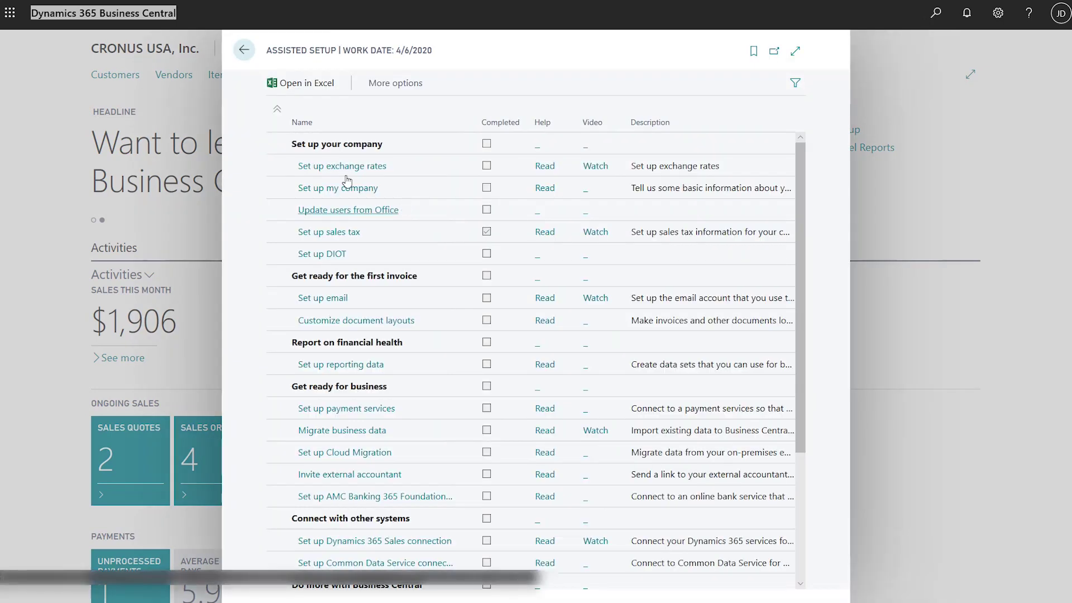
left_click(278, 146)
left_click(278, 167)
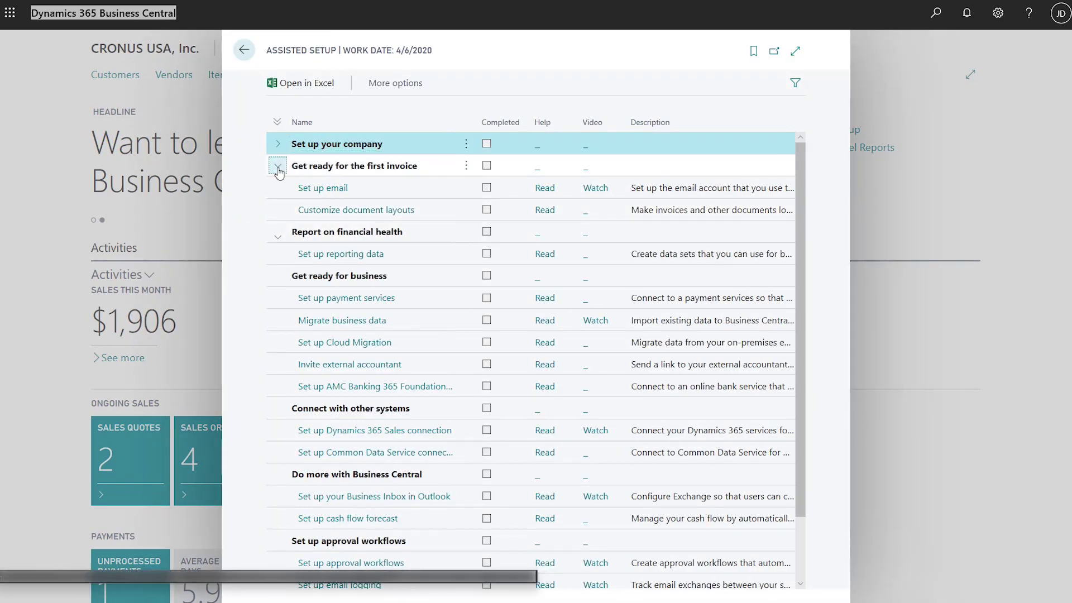
left_click(276, 123)
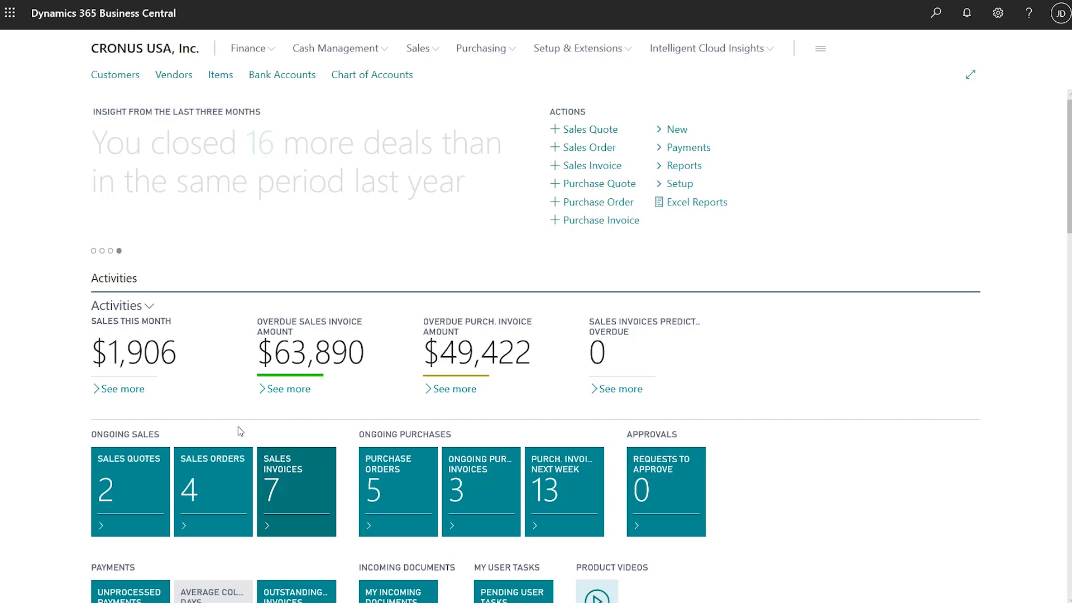
left_click(282, 480)
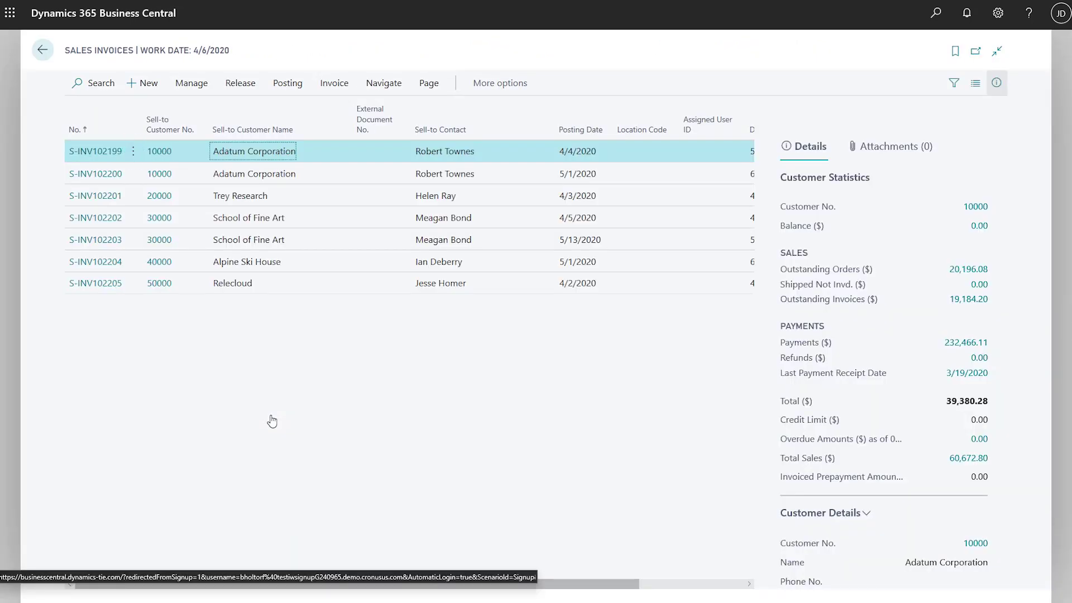
key("Down")
key("Up")
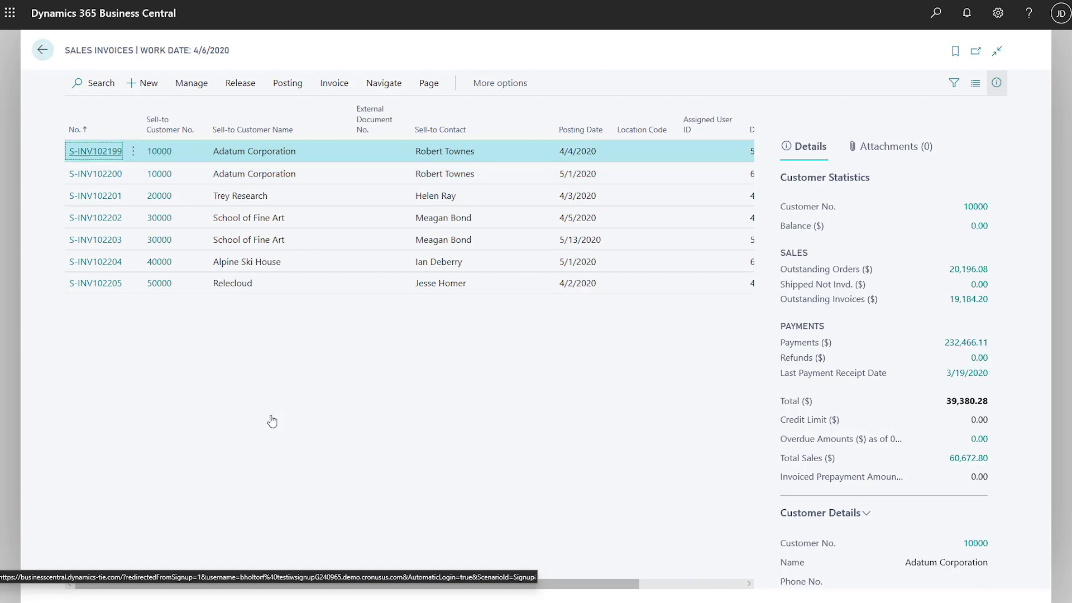
left_click(106, 155)
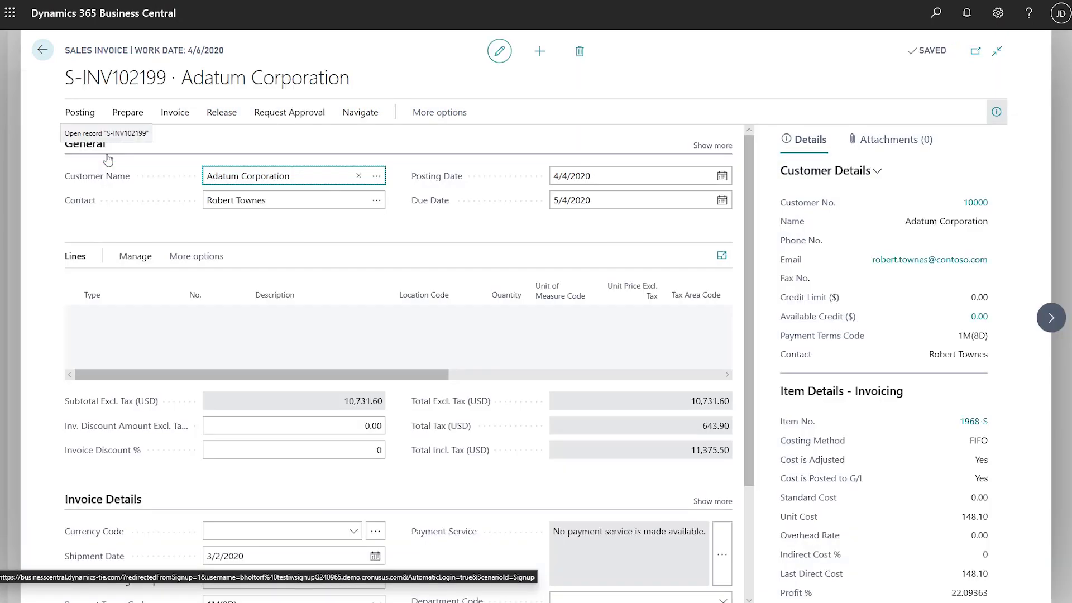
key("F2")
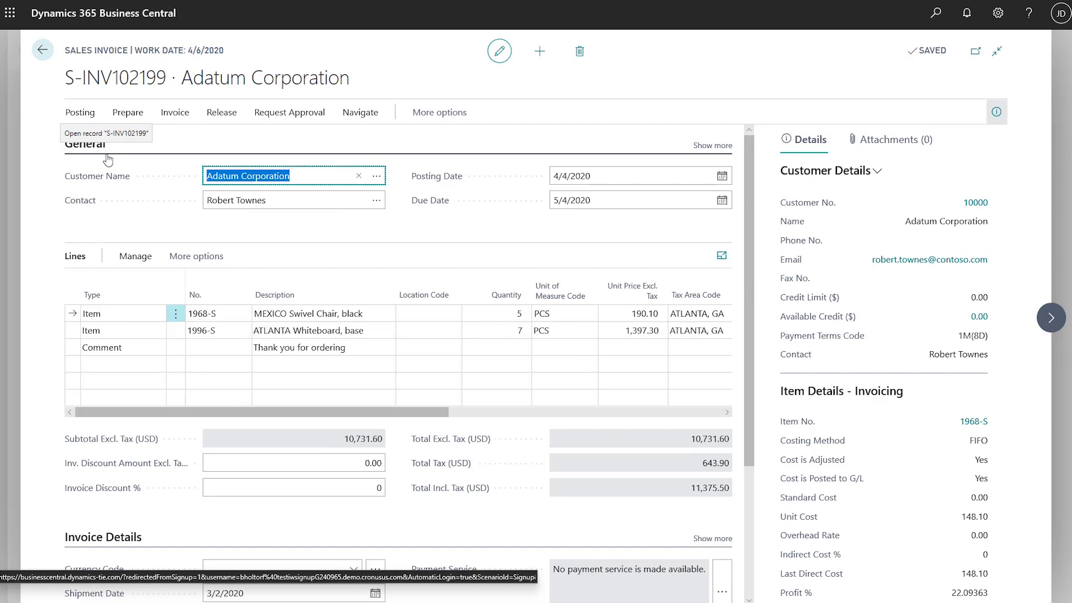
key("F2")
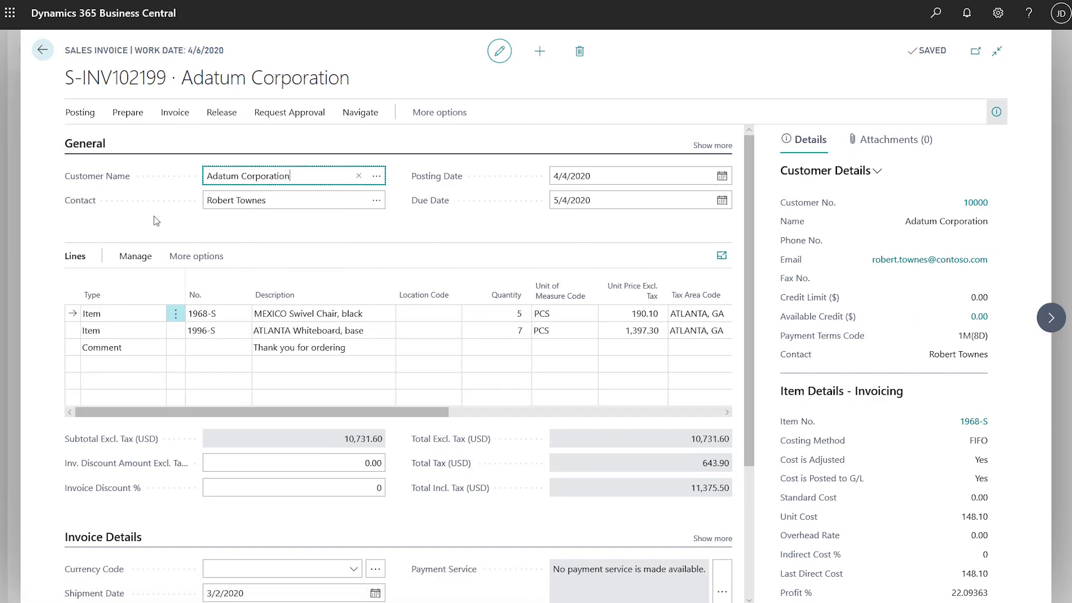
key("F2")
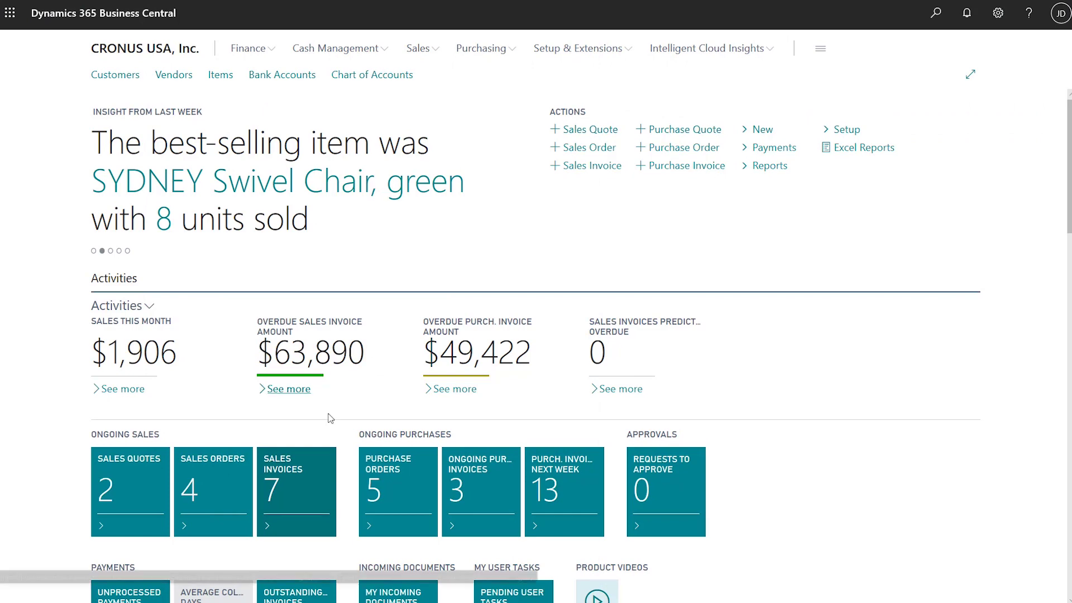
left_click(298, 480)
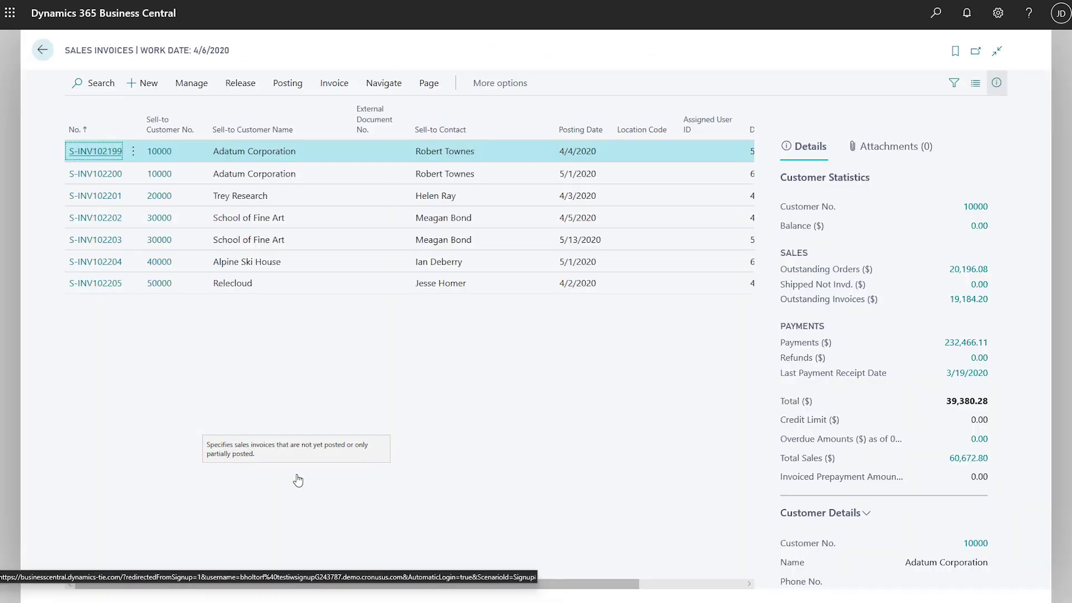
Filter the sales invoices by Sell-to Customer No. using %mycust
left_click(954, 84)
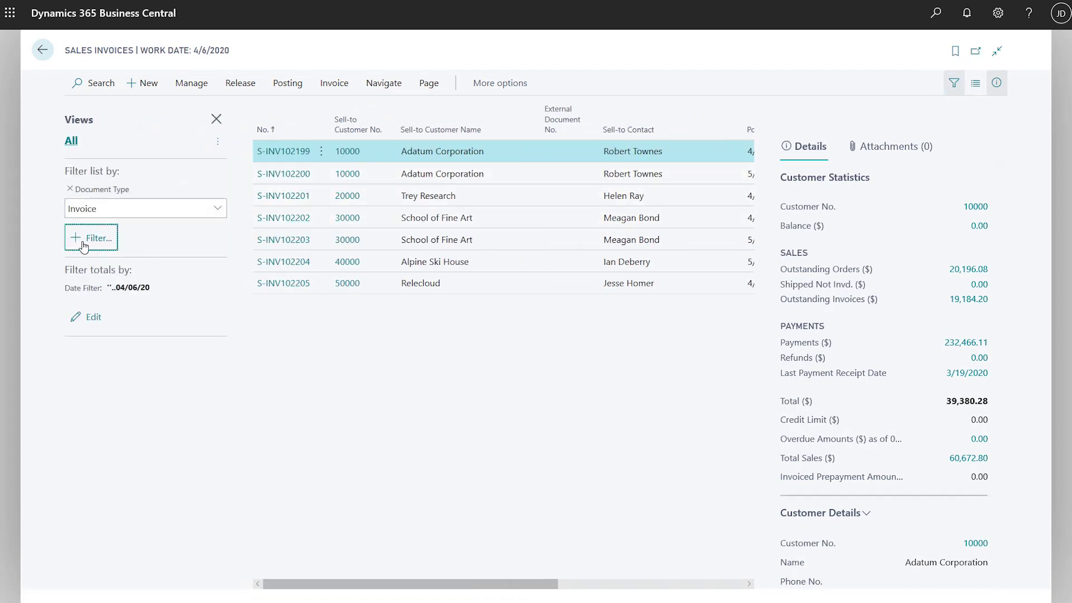
left_click(83, 245)
left_click(88, 335)
type("%")
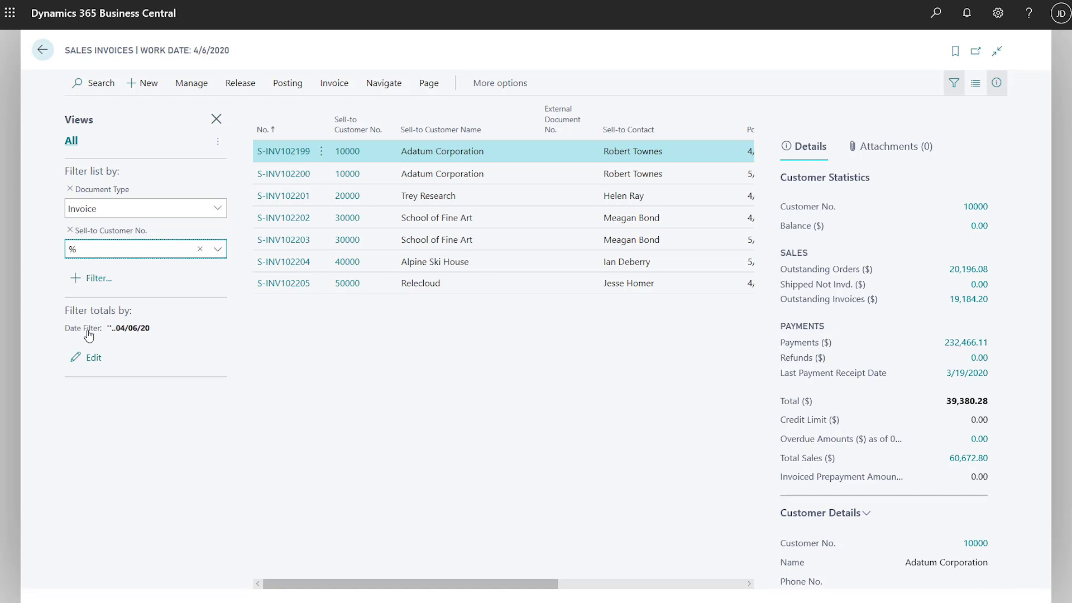
type("mycust")
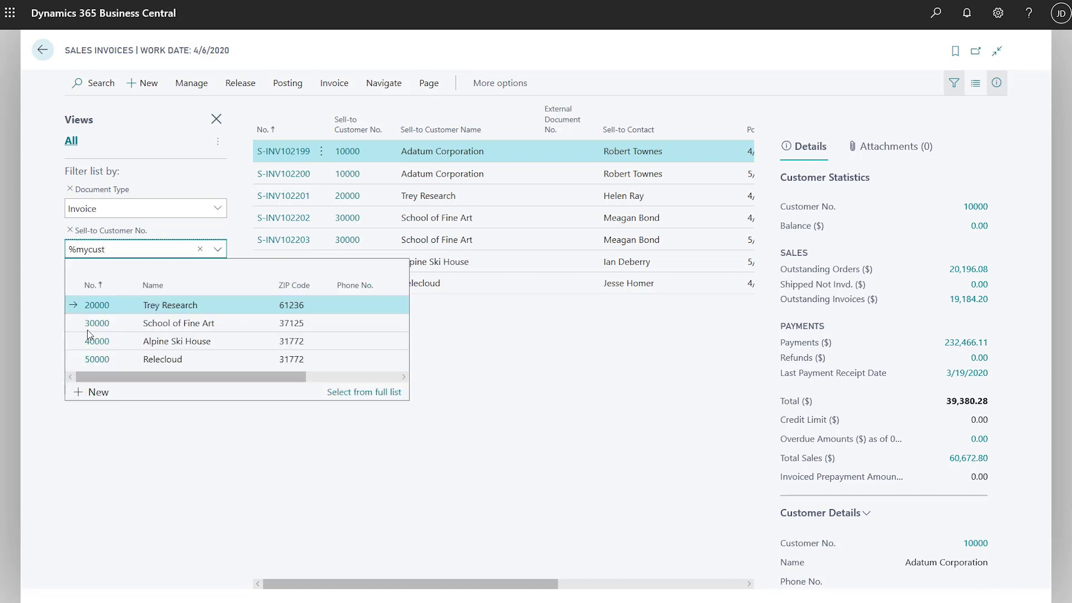
key("Return")
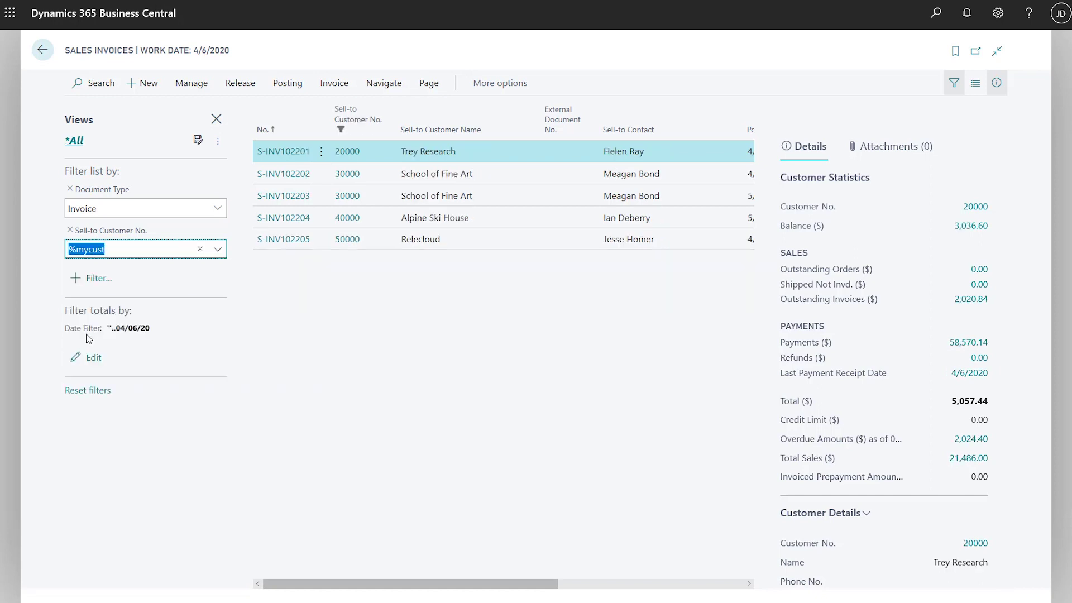
Check the resolved %mycust values, then extend the filter to %mycust|10000
left_click(188, 252)
left_click(217, 282)
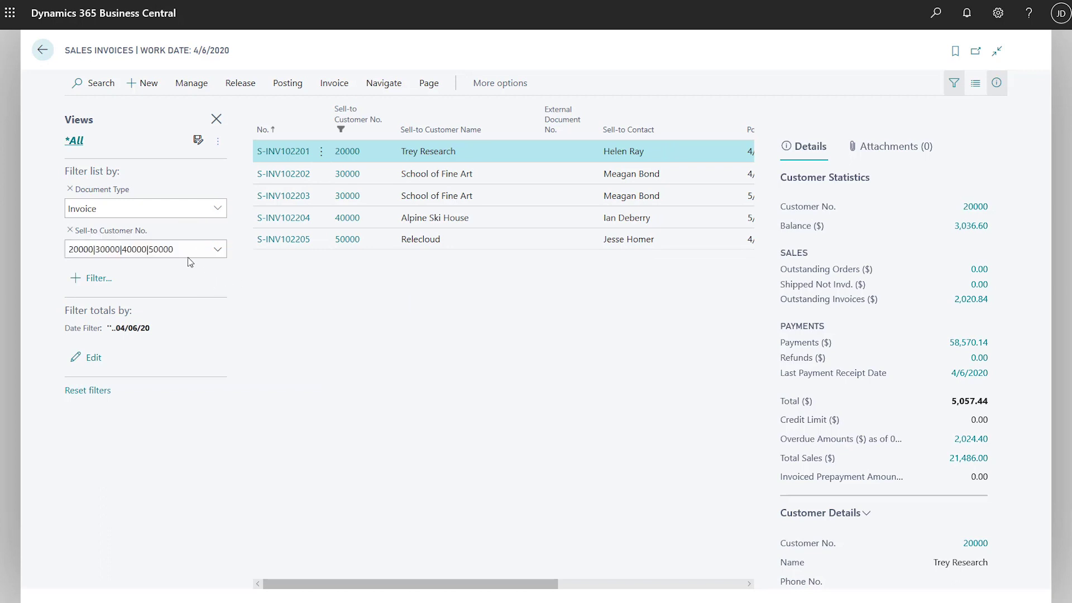
left_click(188, 256)
left_click(214, 281)
left_click(190, 249)
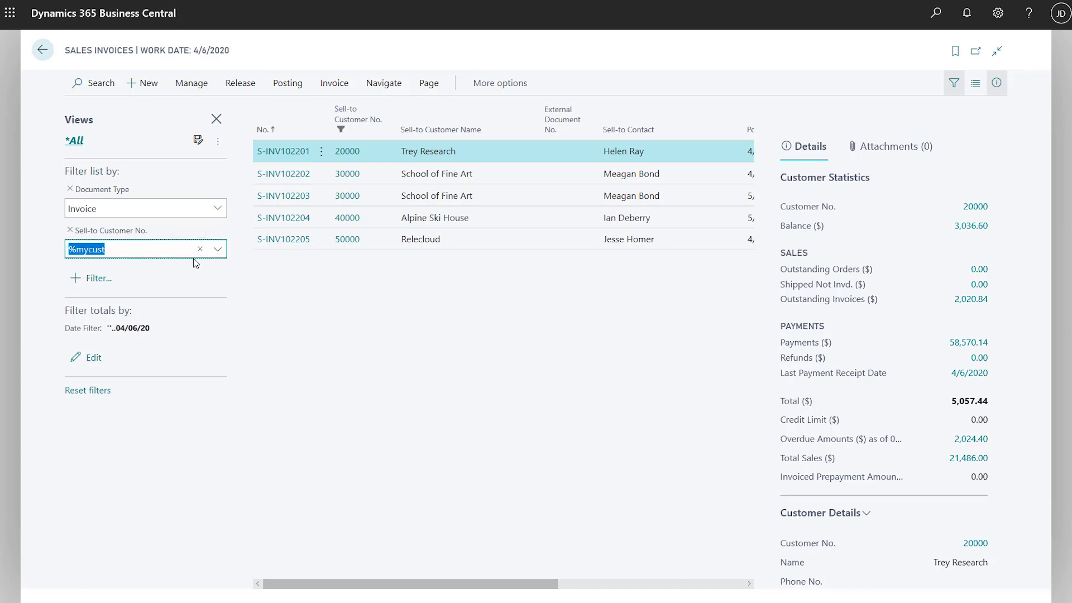
left_click(188, 250)
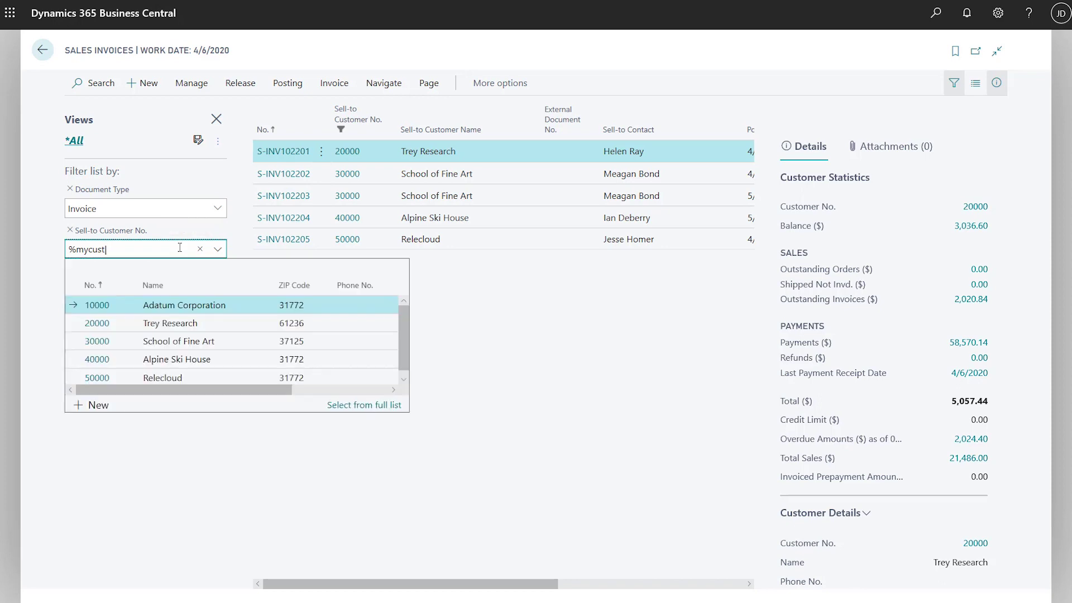
type("|10000")
key("Return")
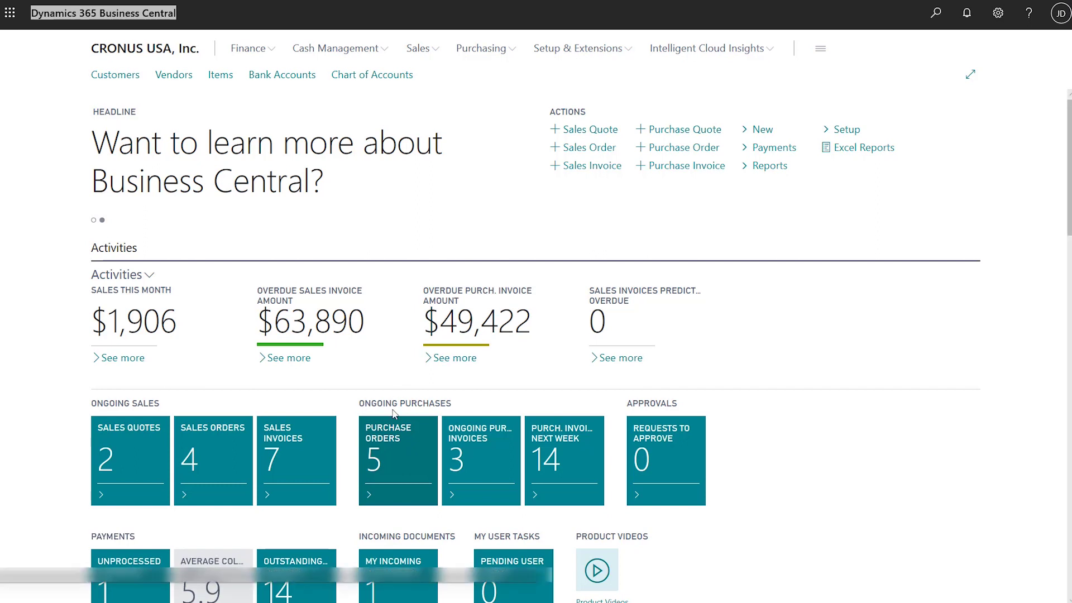
left_click(390, 445)
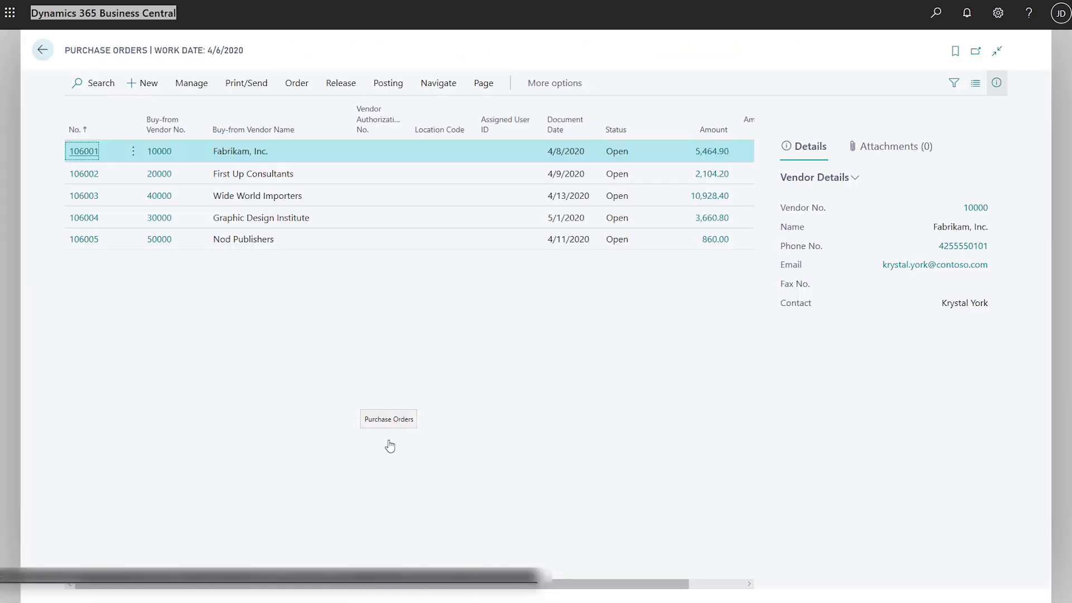
left_click(89, 245)
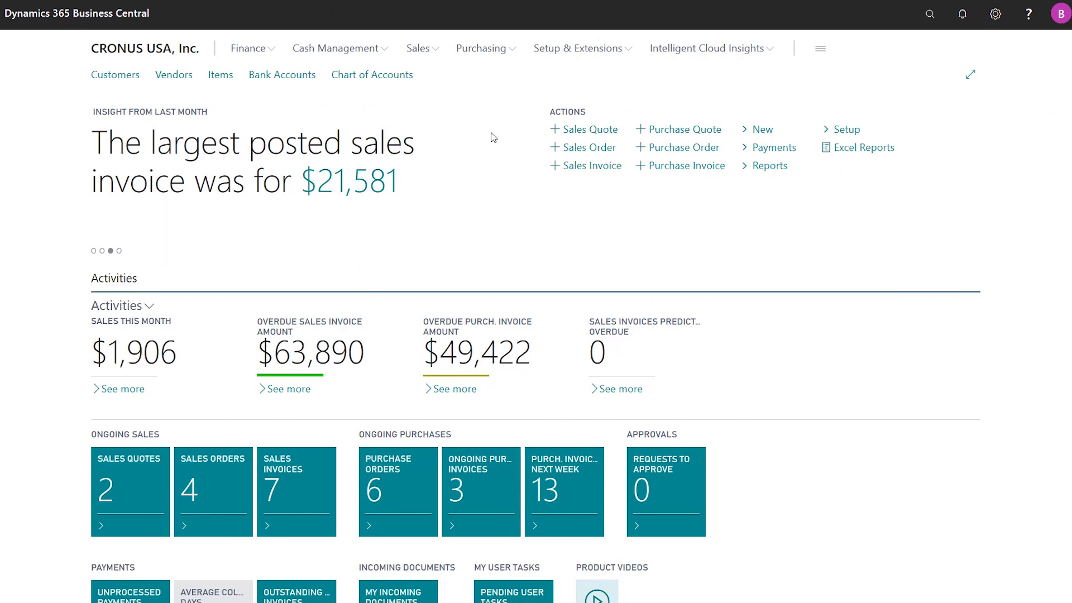
left_click(117, 78)
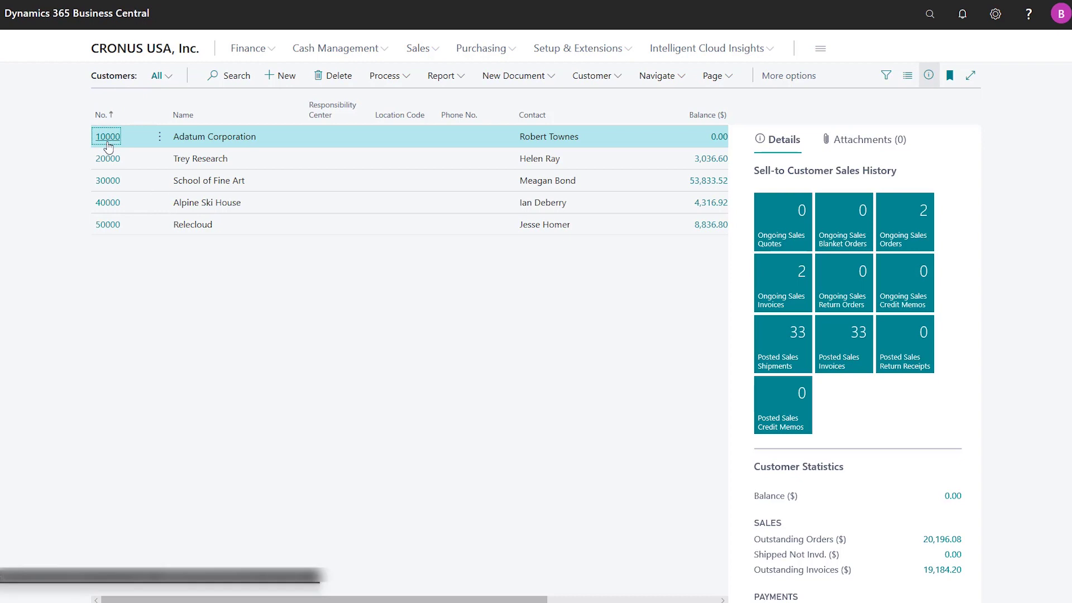
Copy Adatum Corporation's document layouts from the report selection setup
left_click(107, 137)
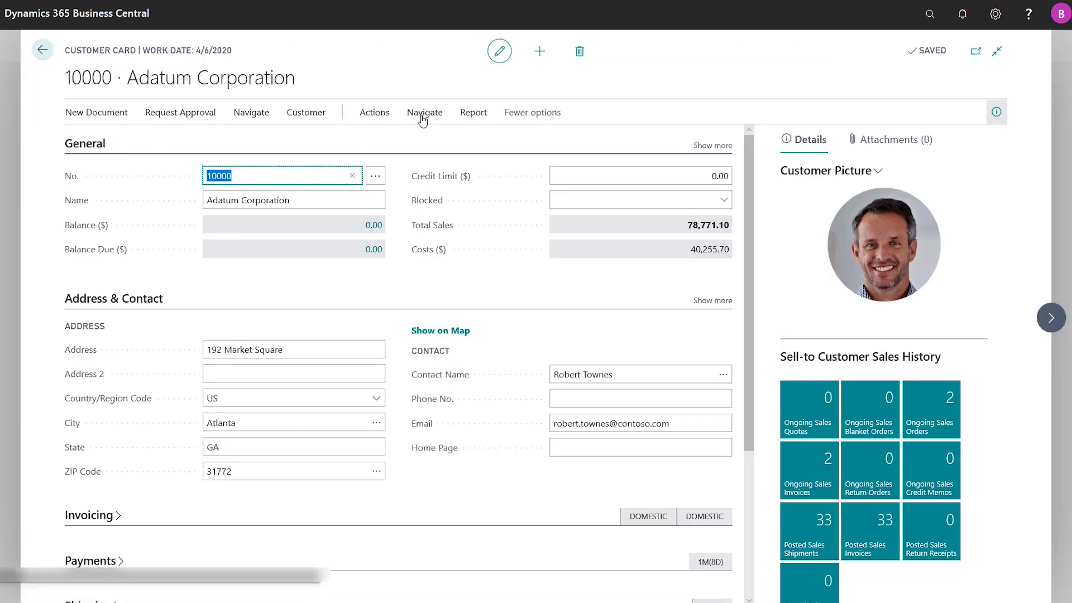
left_click(425, 114)
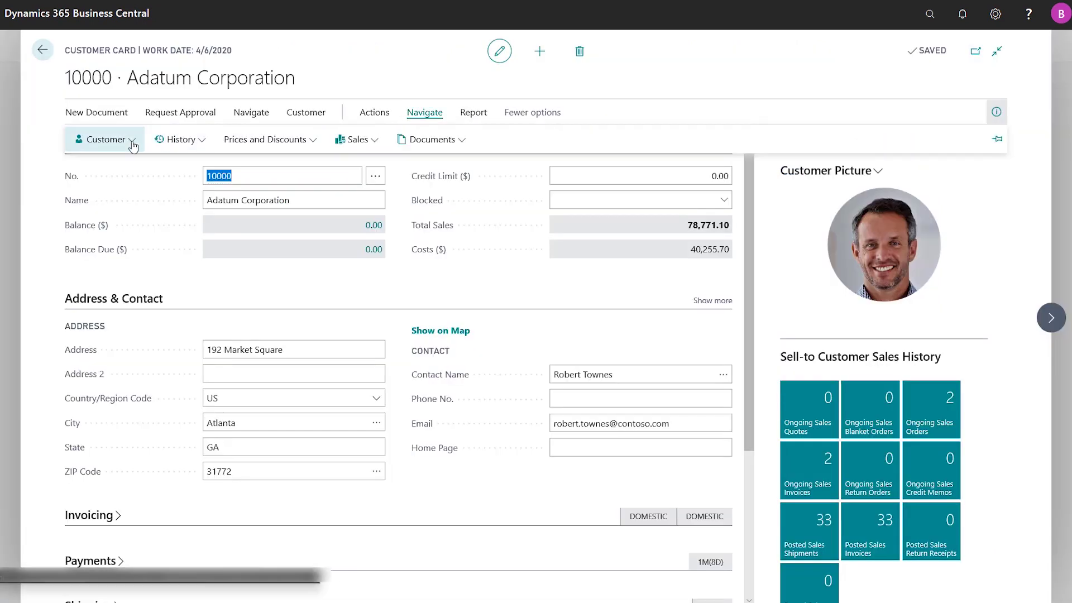
left_click(109, 139)
left_click(118, 385)
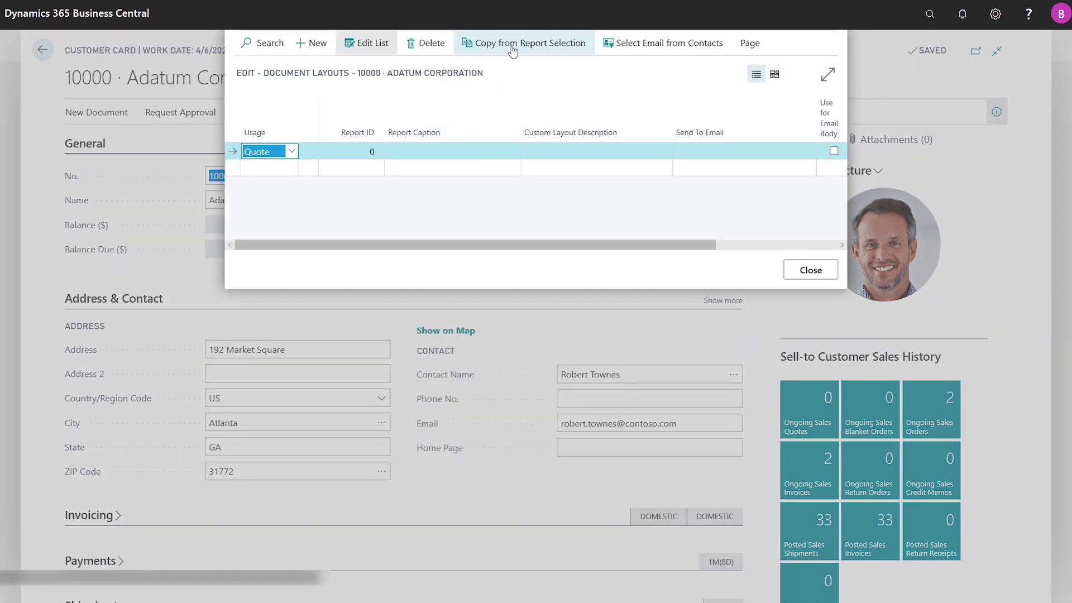
left_click(513, 44)
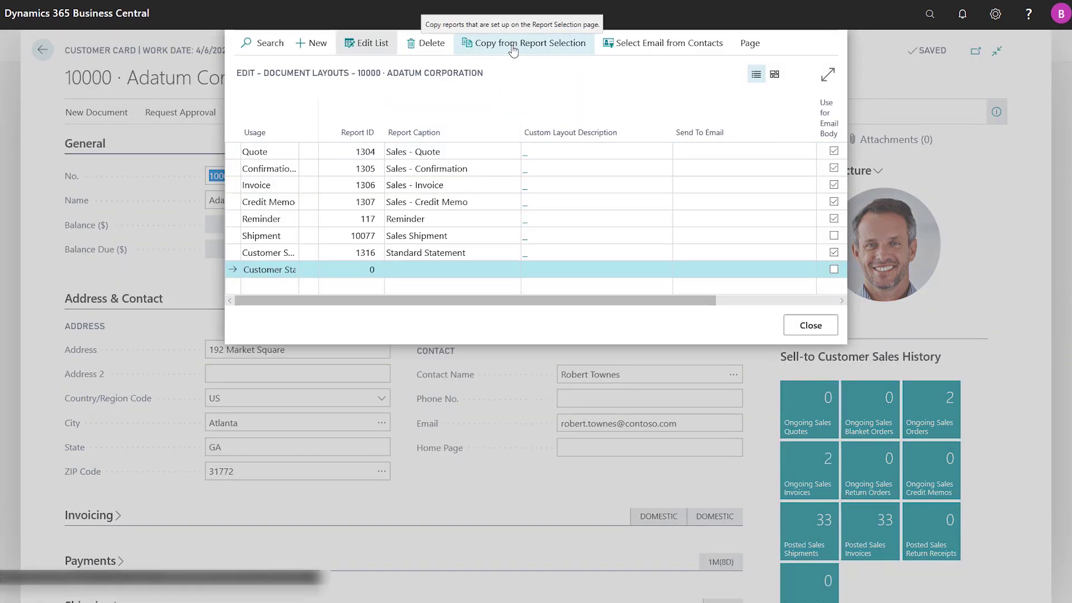
Choose both Adatum contacts as e-mail recipients for the Quote layout
left_click(691, 151)
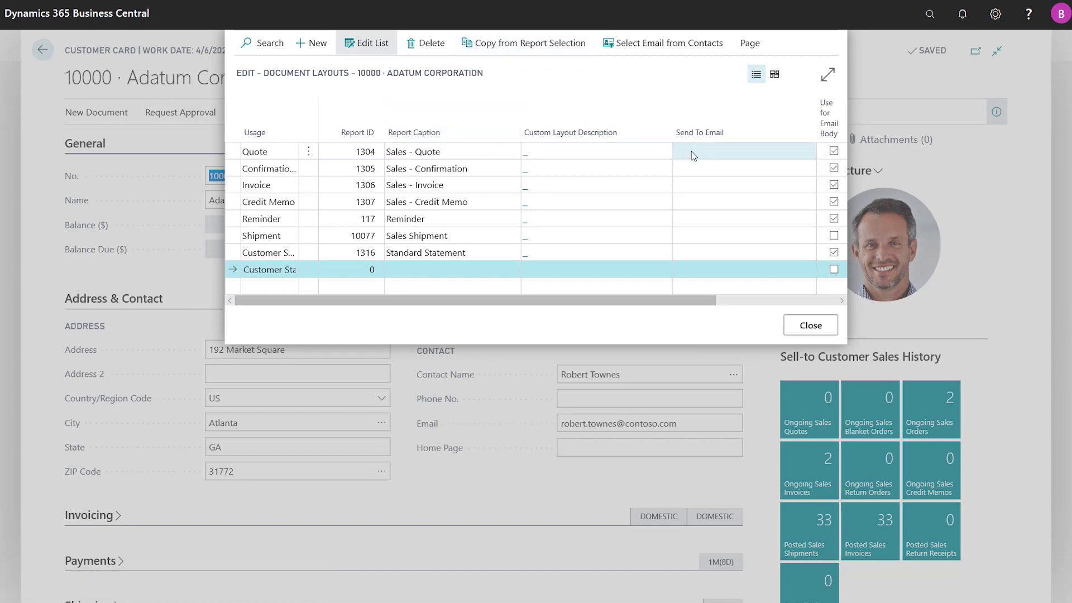
left_click(659, 48)
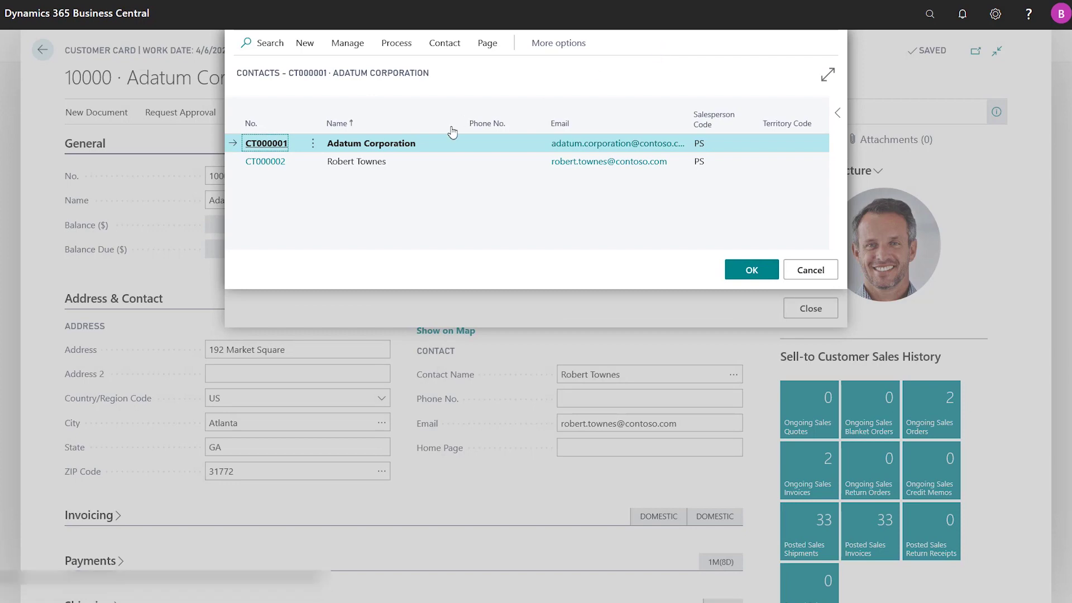
left_click(233, 163)
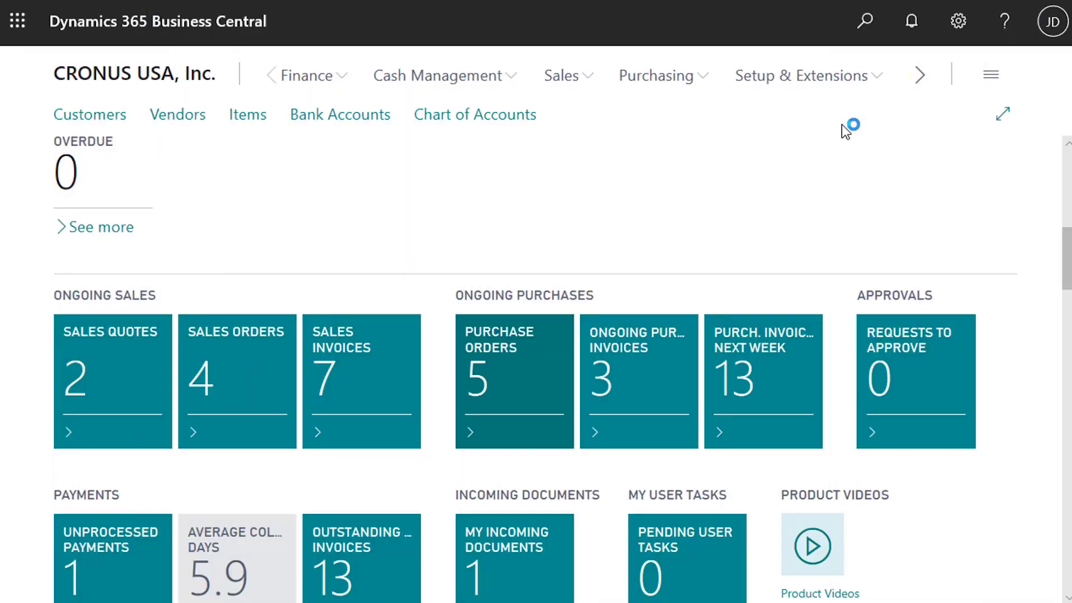
Find and open the Over-Receipt Codes list through a Tell Me search for 'over'
left_click(865, 33)
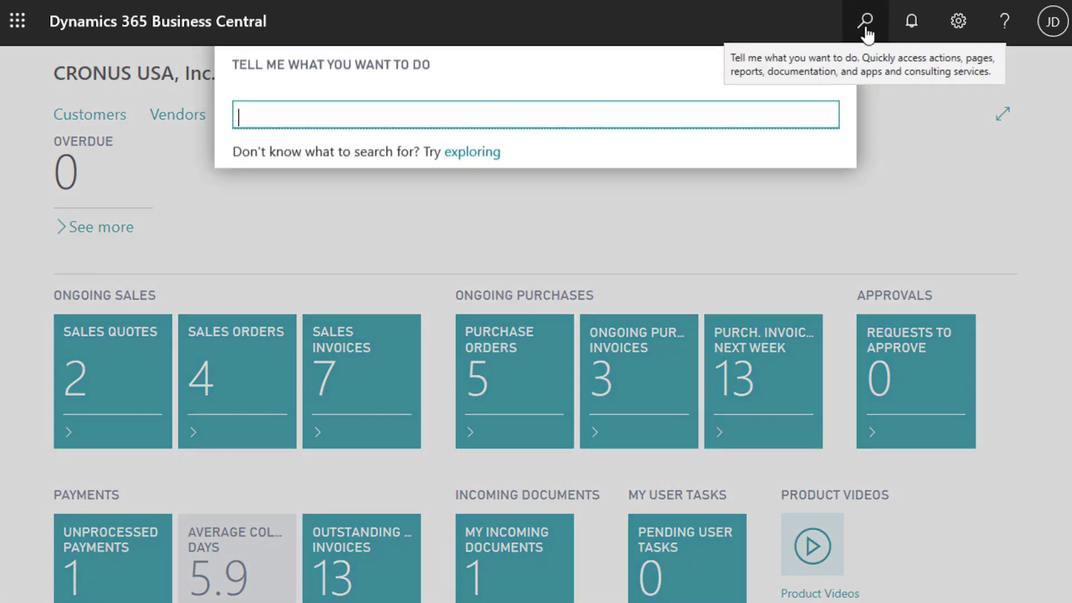
type("over")
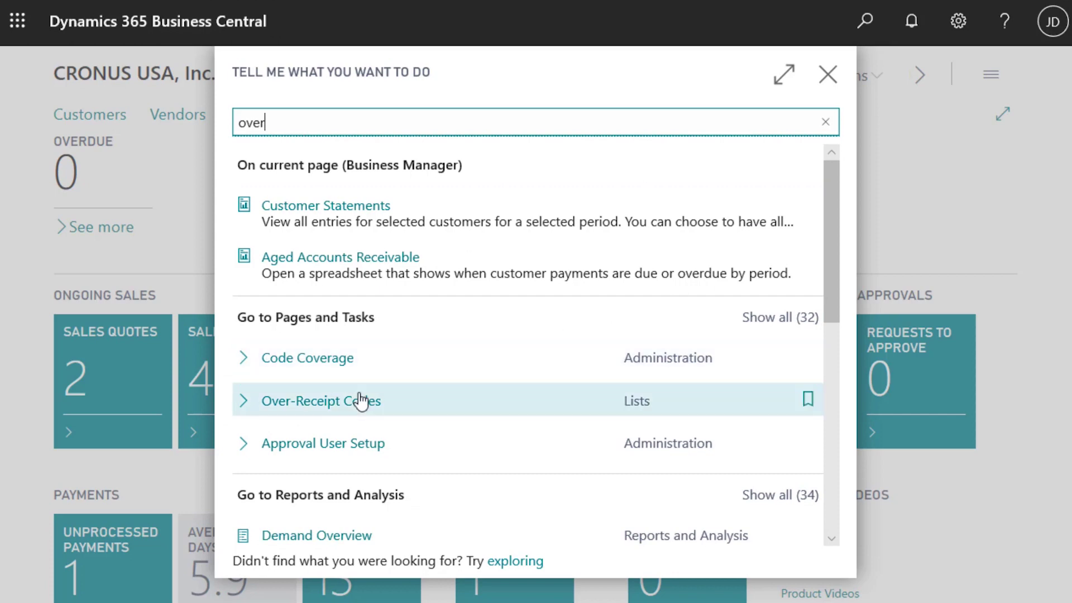
left_click(352, 407)
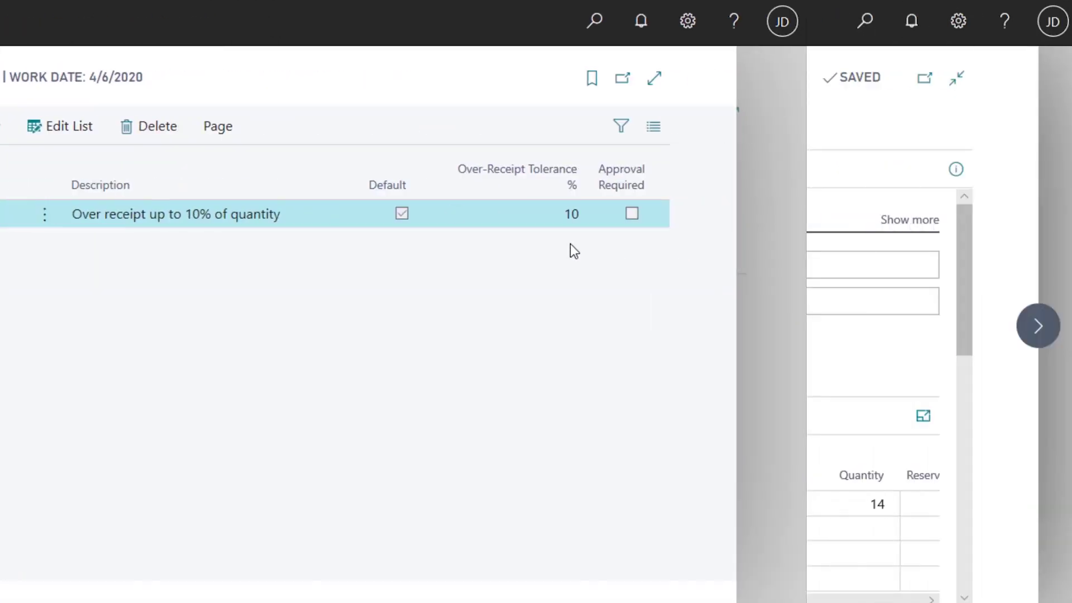
Change the furniture line's Qty. to Receive on purchase order 106002 from 14 to 15
scroll(469, 467, "down", 2)
left_click_drag(318, 479, 615, 472)
left_click(579, 379)
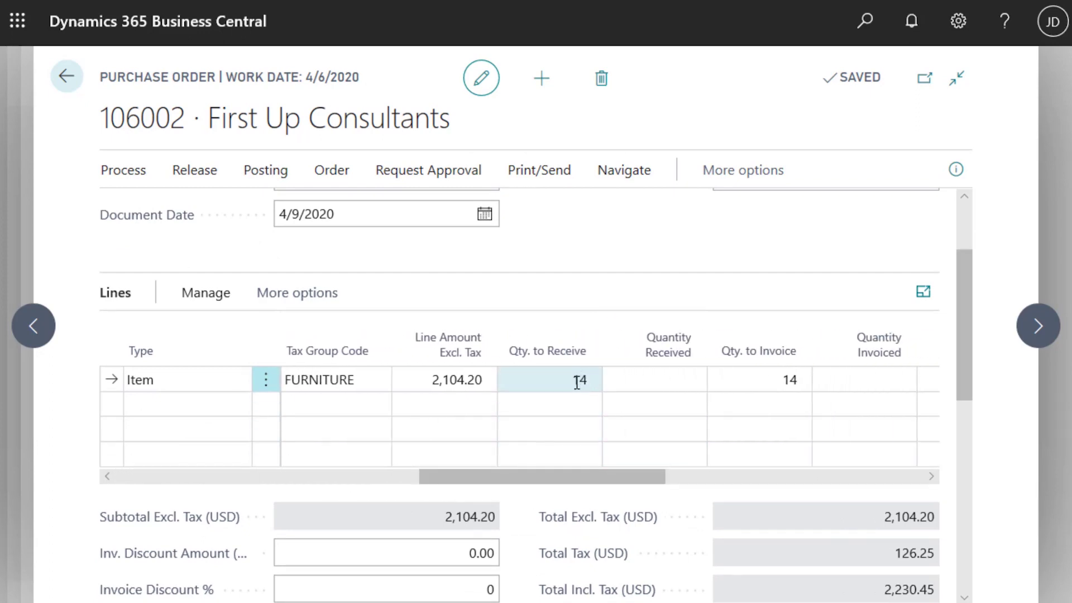
left_click(583, 391)
type("15")
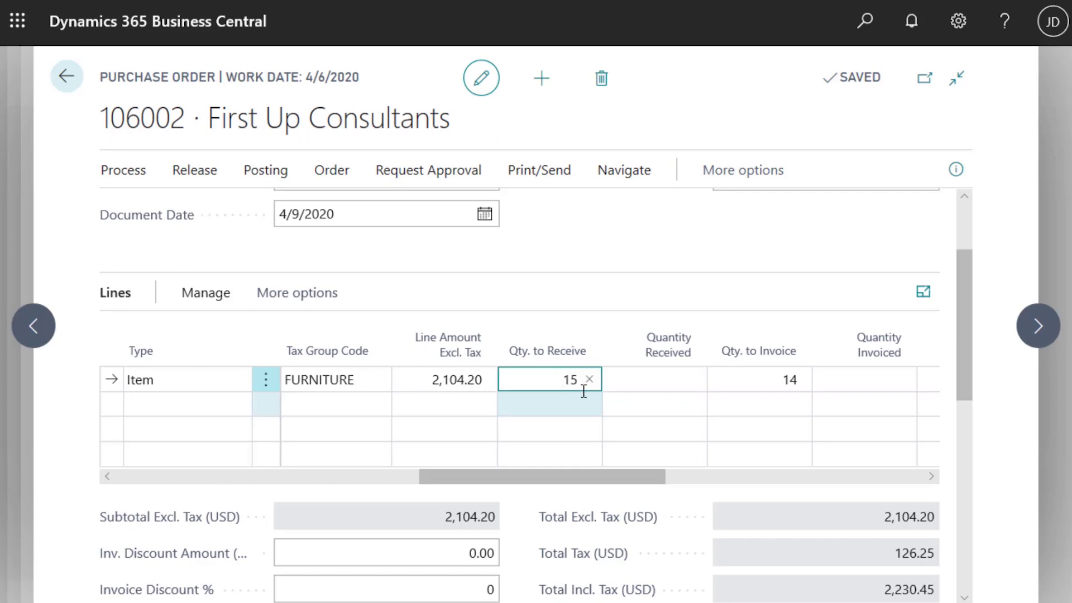
left_click(626, 384)
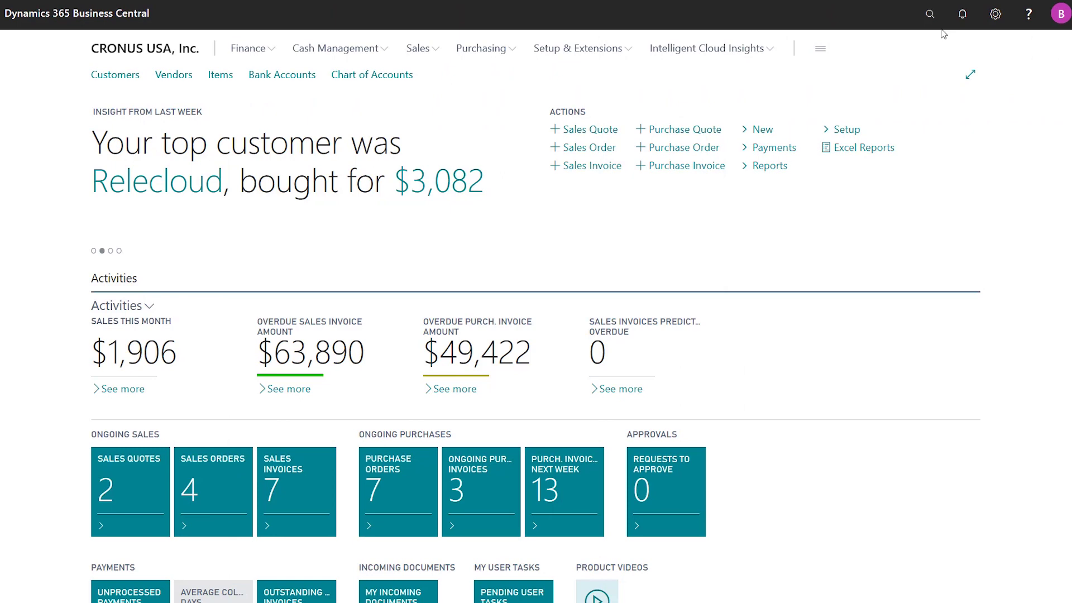
Undo the receipt lines of posted purchase receipt 107210, then show Setup & Extensions
left_click(929, 14)
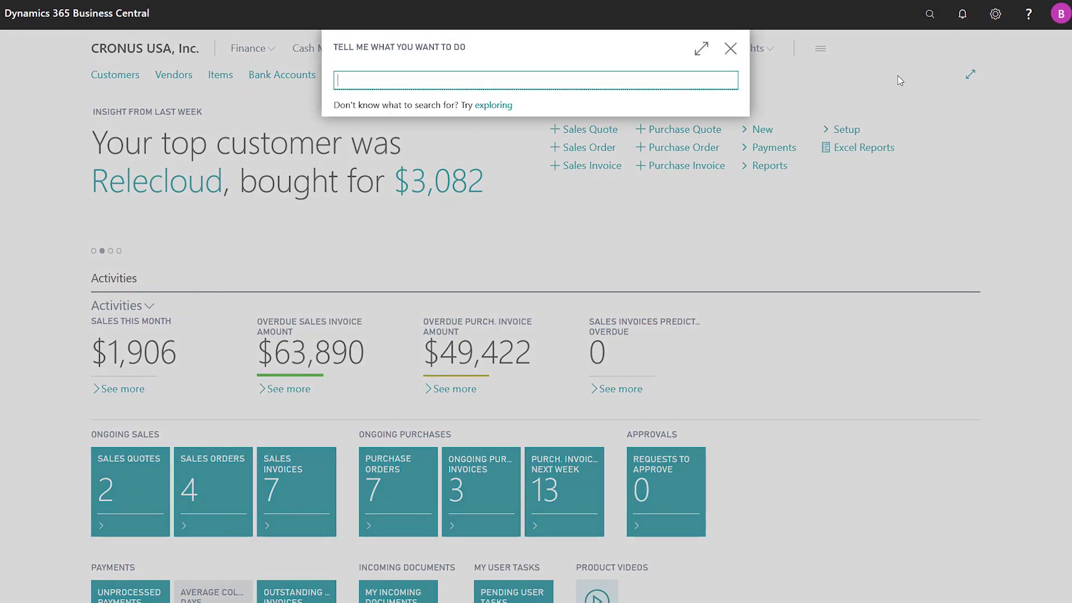
type("posted purchase receipts")
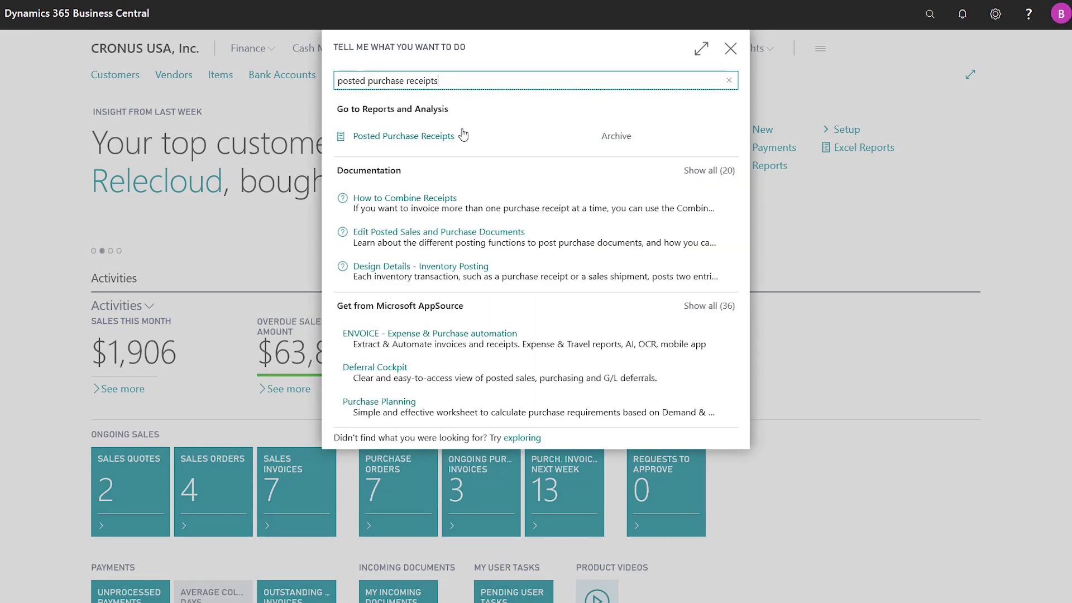
left_click(459, 130)
left_click(94, 151)
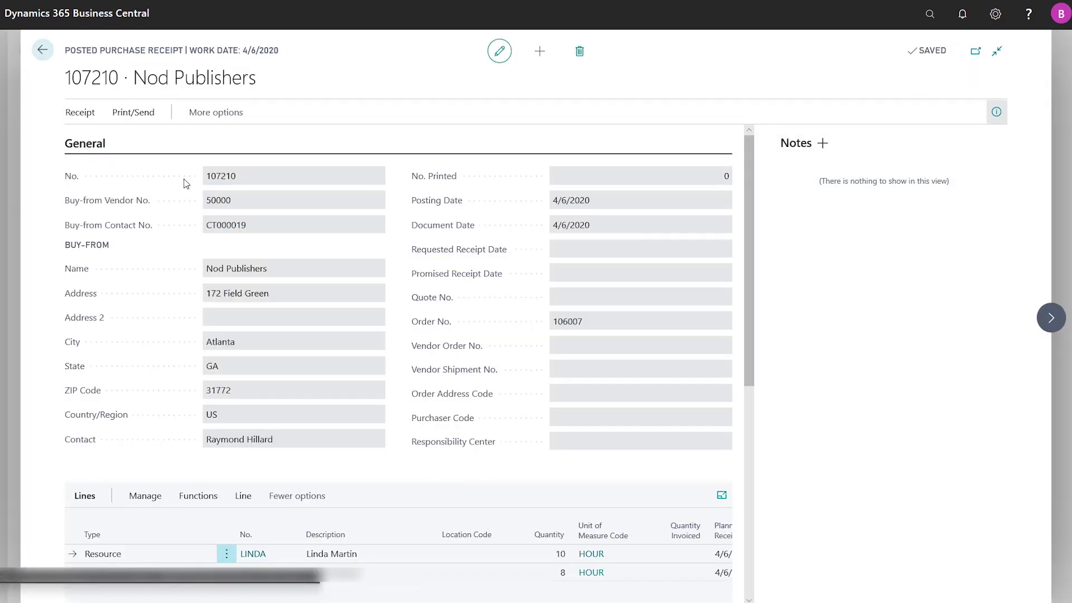
scroll(391, 248, "down", 5)
scroll(395, 252, "down", 1)
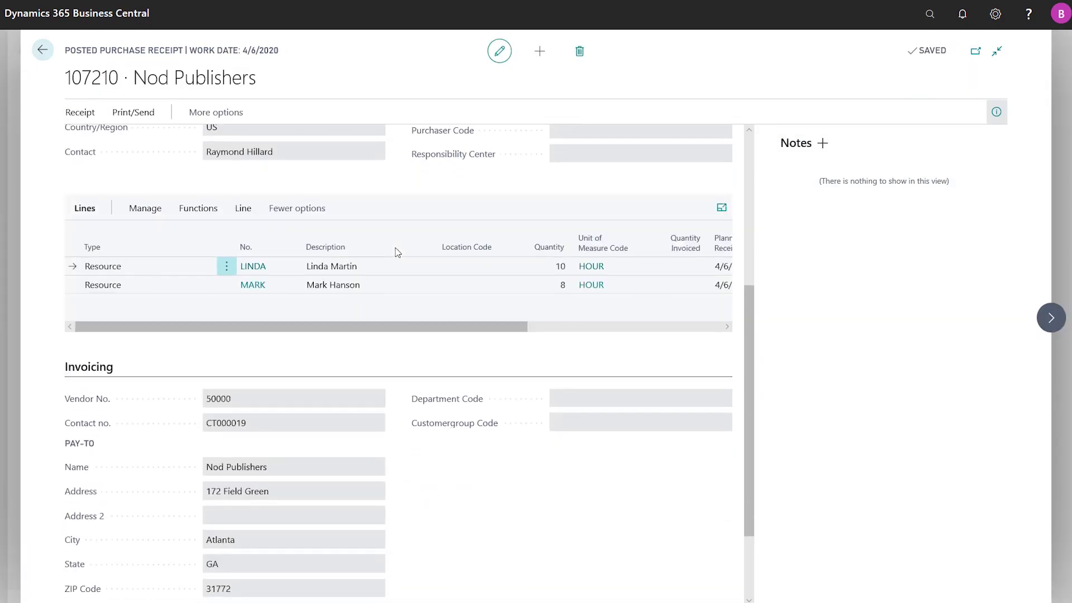
left_click(203, 210)
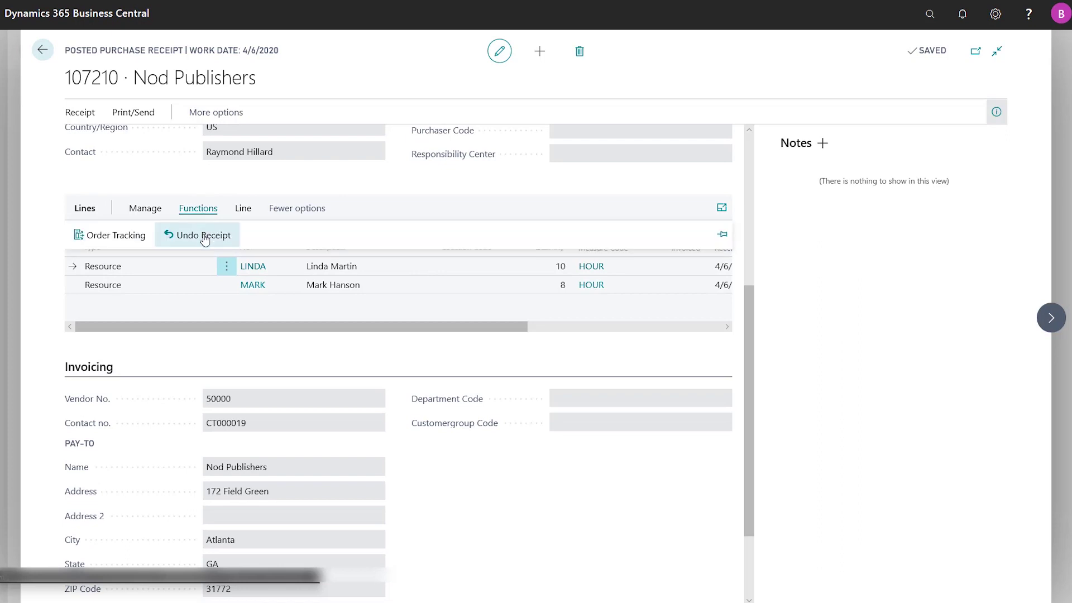
left_click(206, 235)
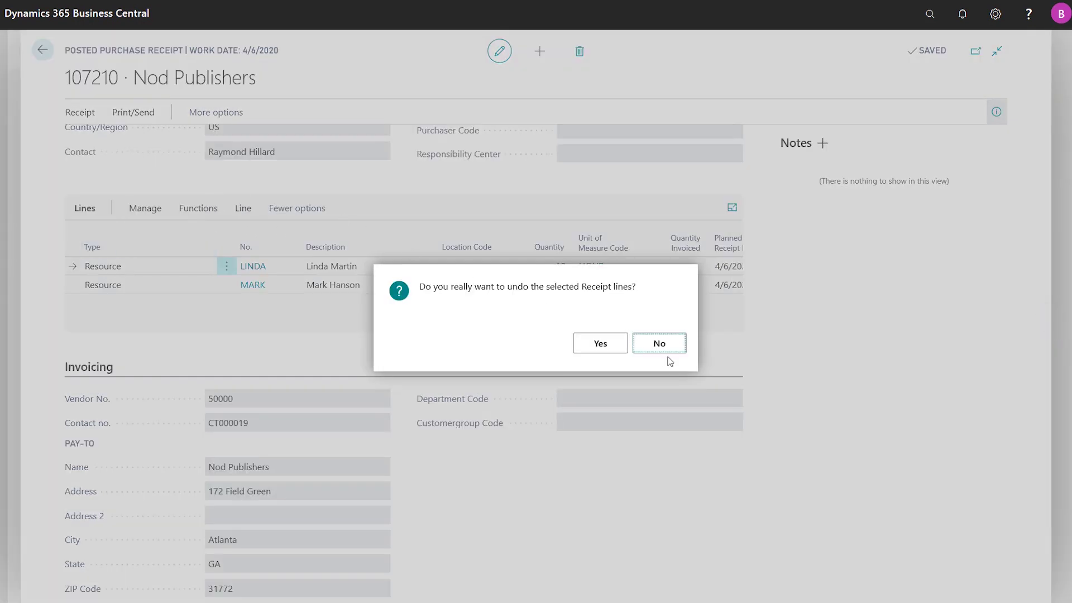
left_click(592, 343)
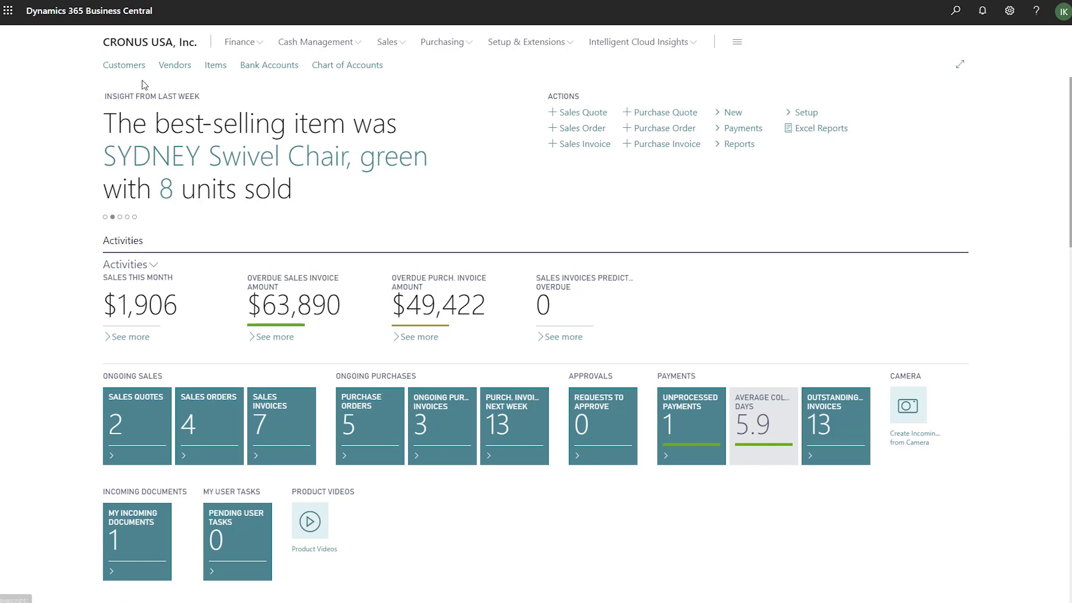
left_click(544, 43)
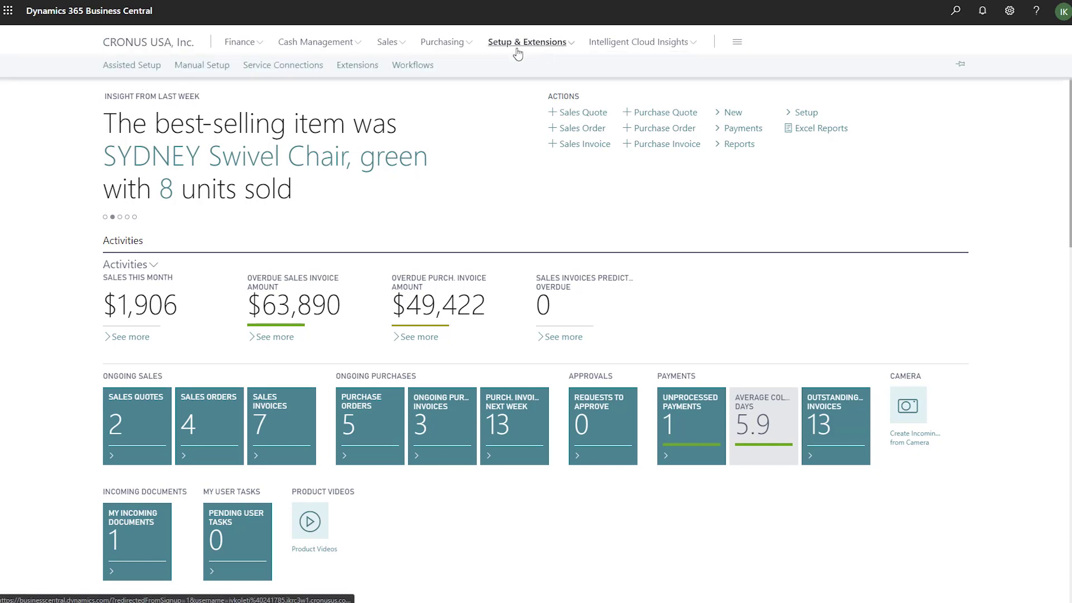
Start the Common Data Service connection guide with the environment URL and administrator credentials
left_click(149, 73)
left_click(232, 423)
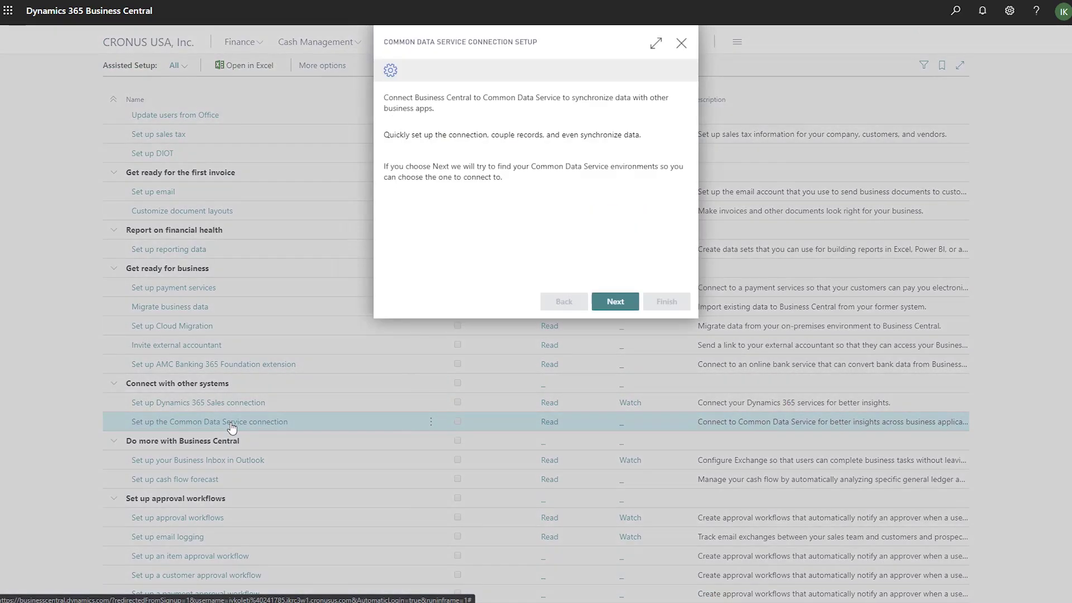
left_click(615, 301)
left_click(476, 137)
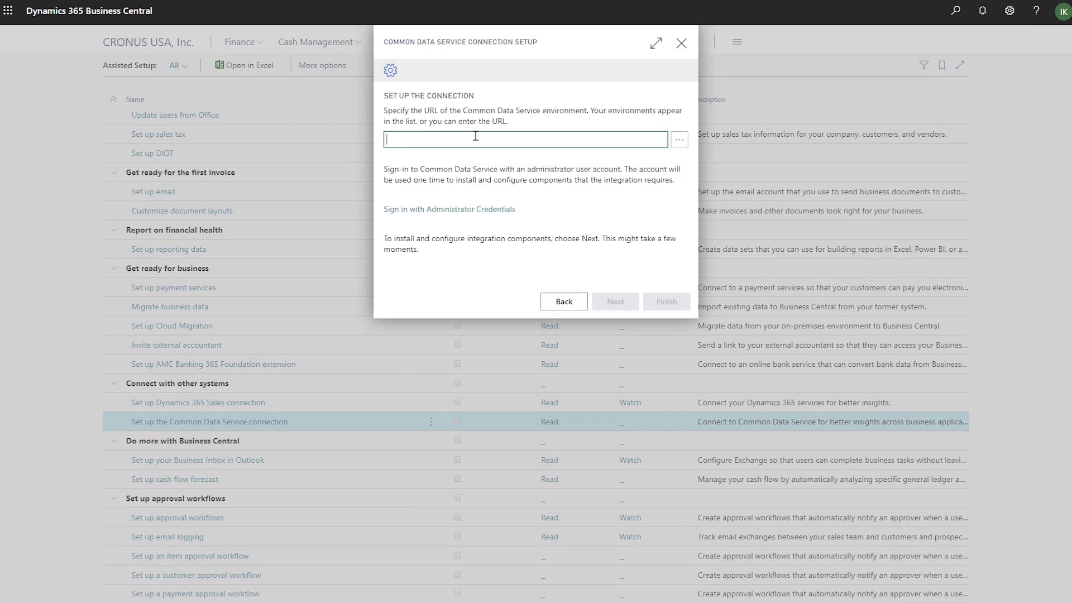
key("ctrl+v")
left_click(469, 211)
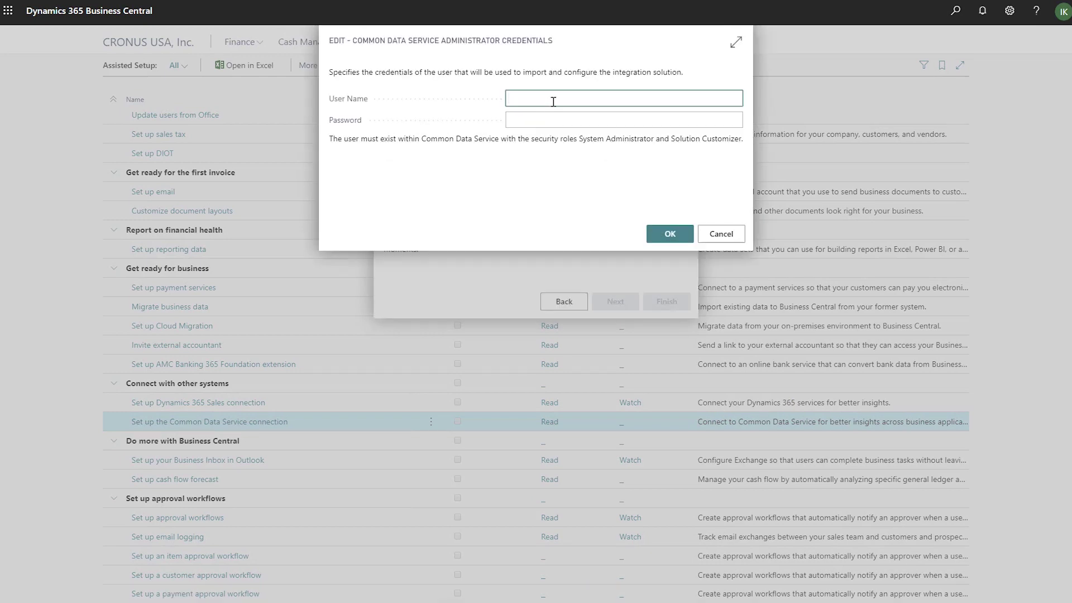
key("ctrl+v")
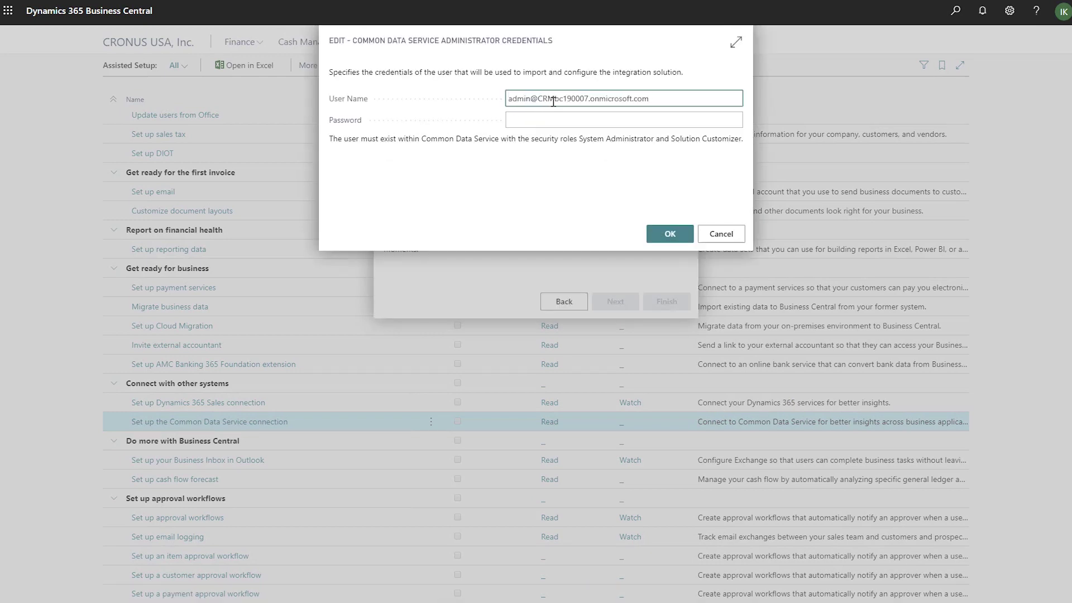
left_click(538, 119)
key("ctrl+v")
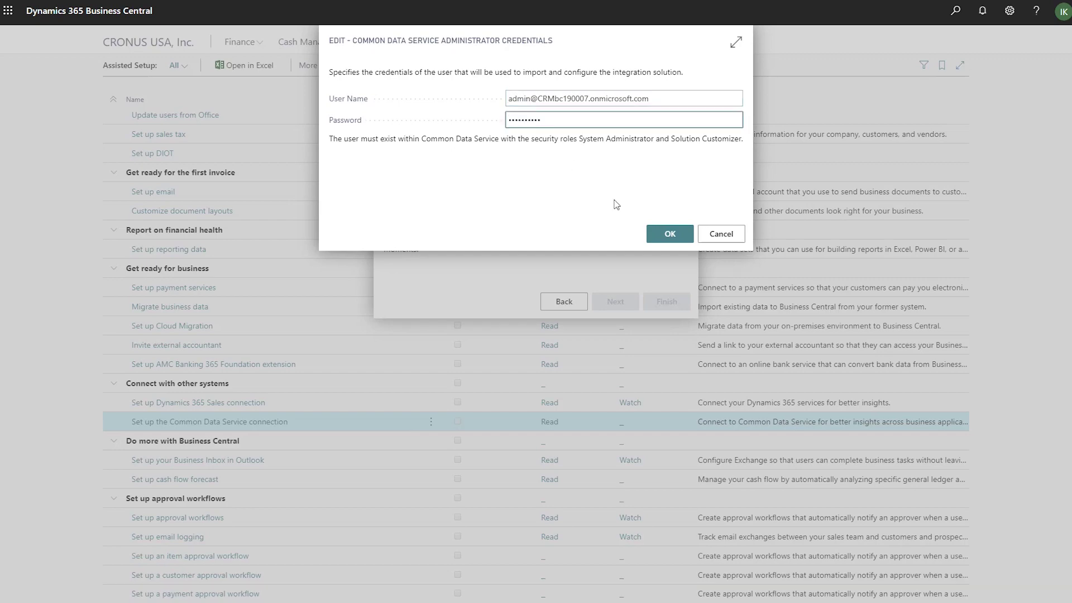
left_click(658, 234)
Enter the integration account credentials, keep Team ownership, finish, and review full synchronization
left_click(616, 302)
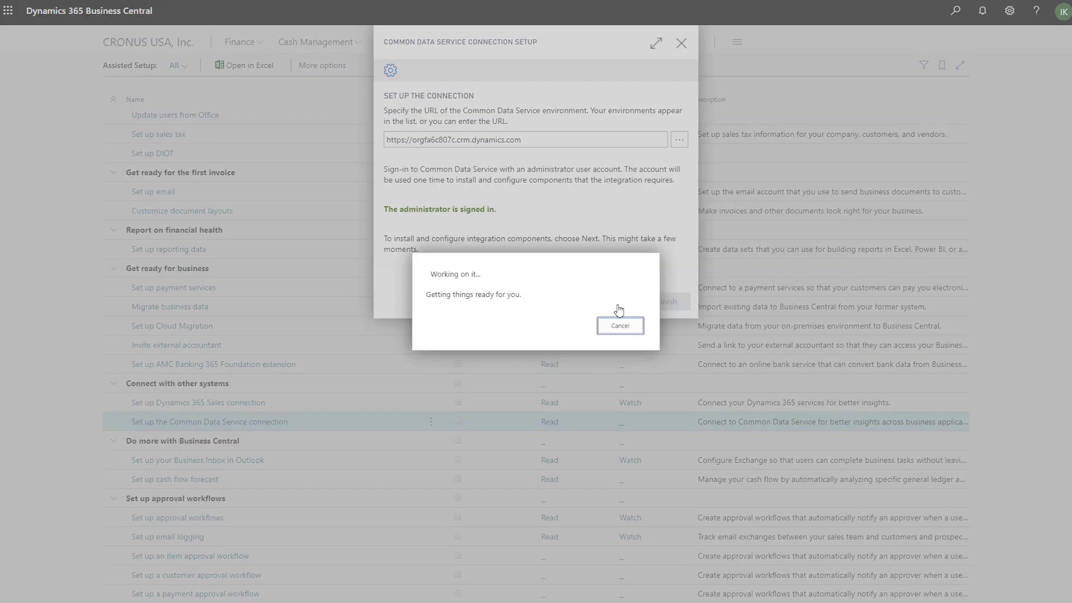
left_click(529, 186)
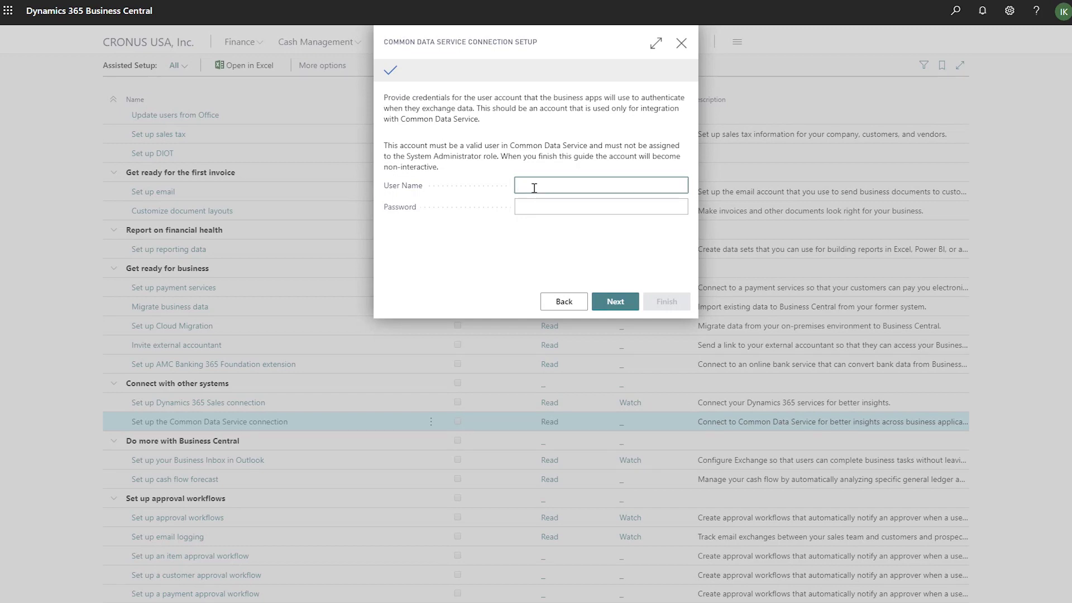
key("ctrl+v")
left_click(532, 207)
type("••••••••••")
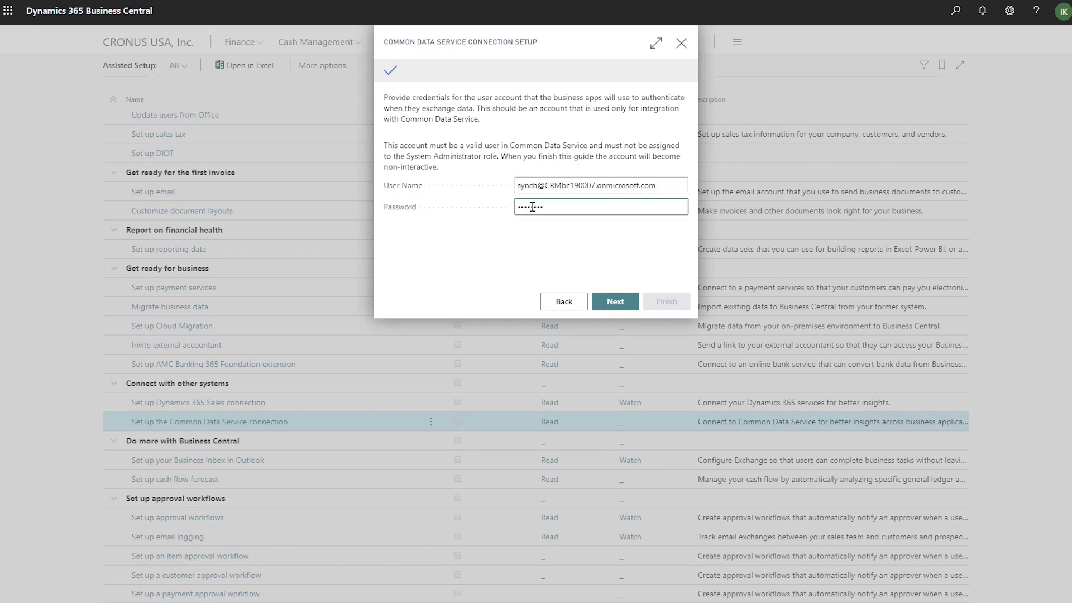
left_click(616, 303)
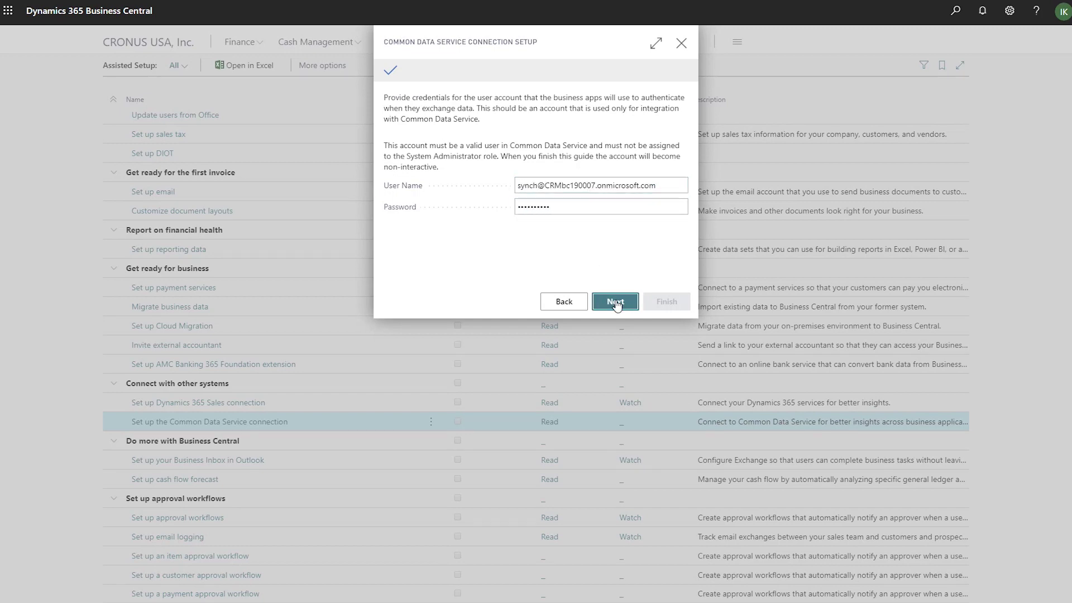
left_click(677, 139)
left_click(660, 177)
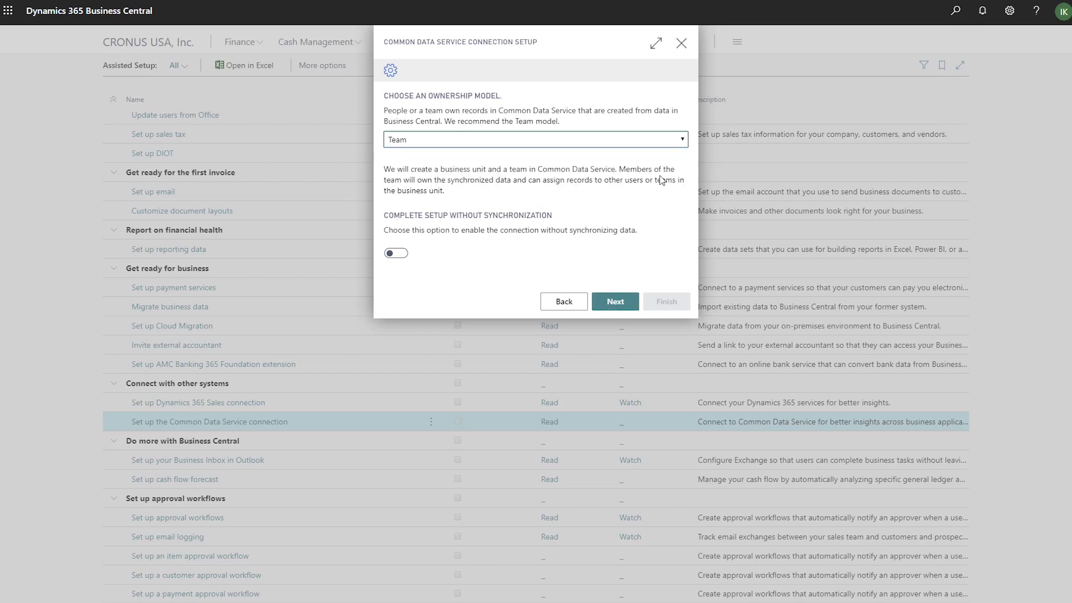
left_click(615, 304)
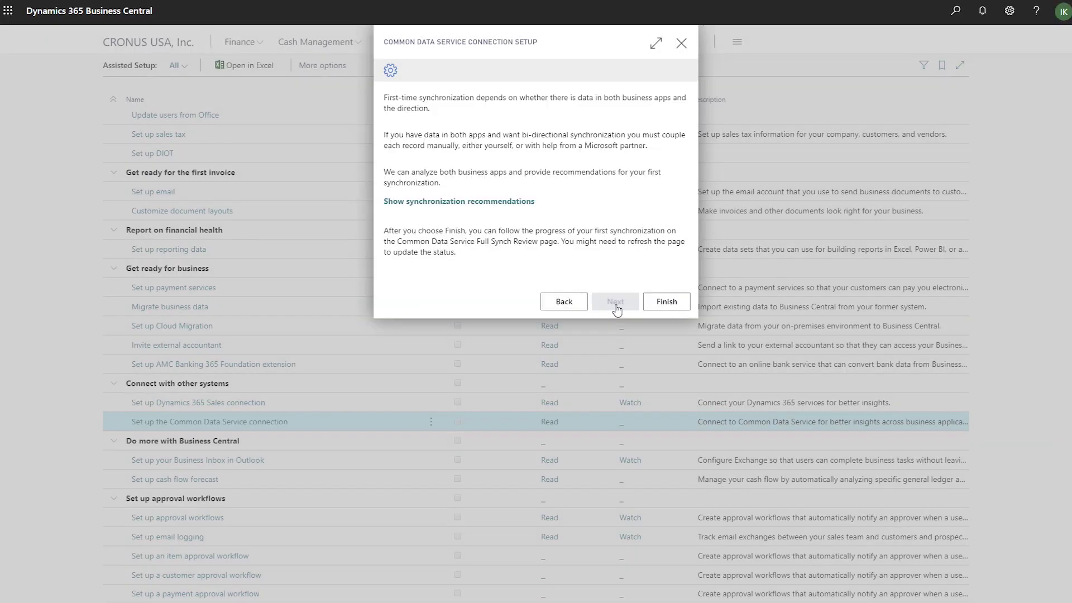
left_click(514, 202)
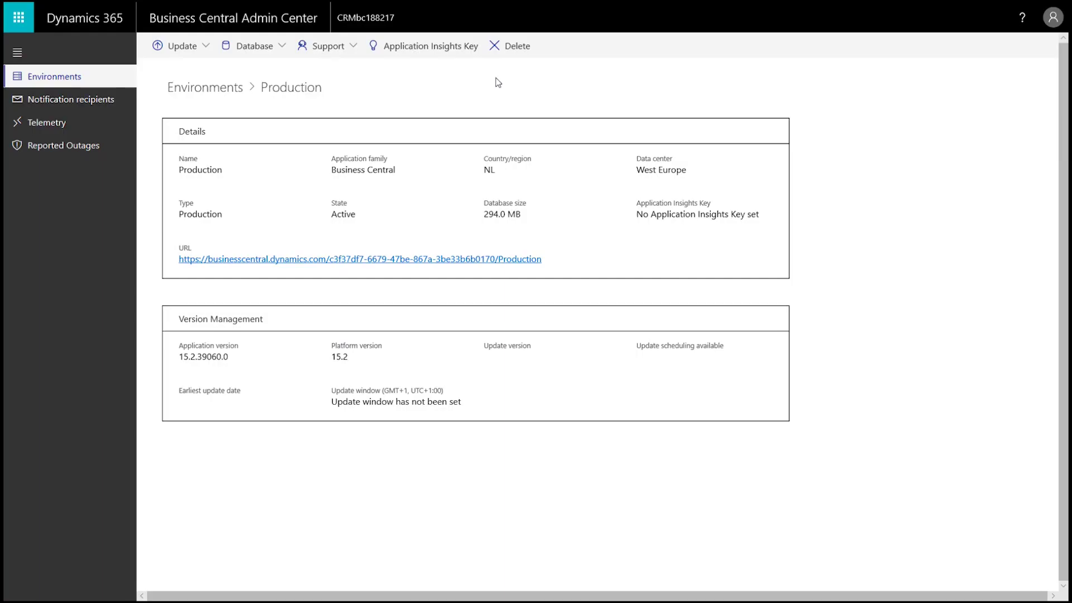
Turn on Application Insights for Production and save its instrumentation key
left_click(452, 50)
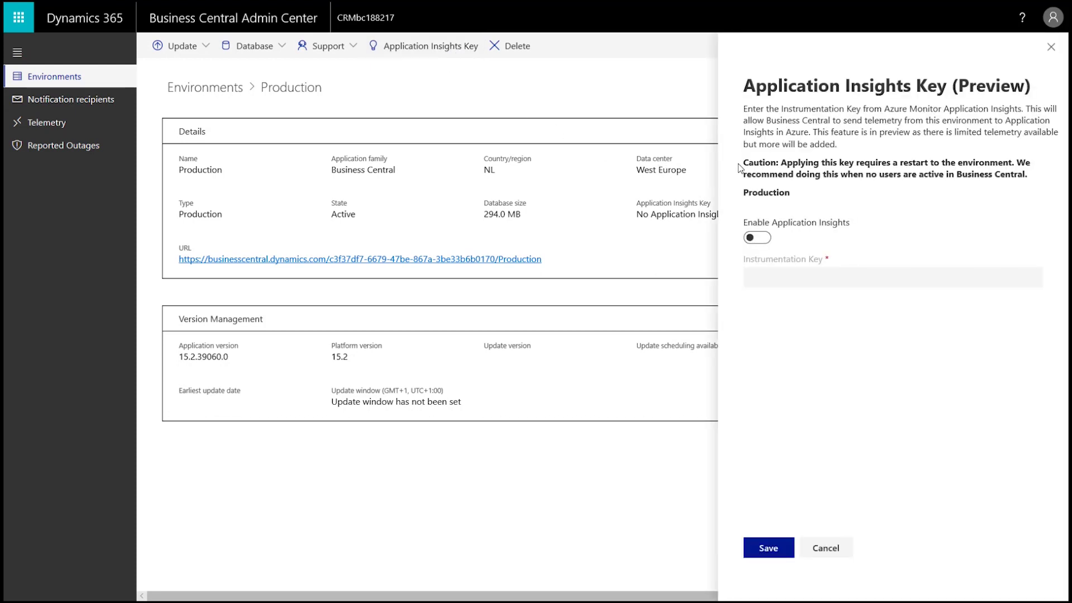
left_click(765, 239)
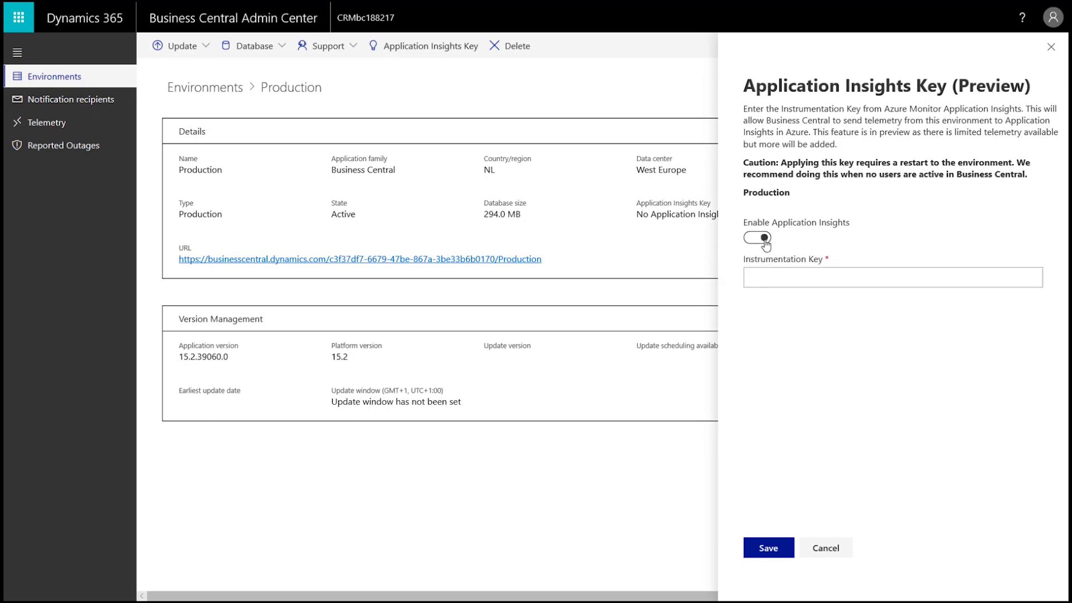
left_click(766, 278)
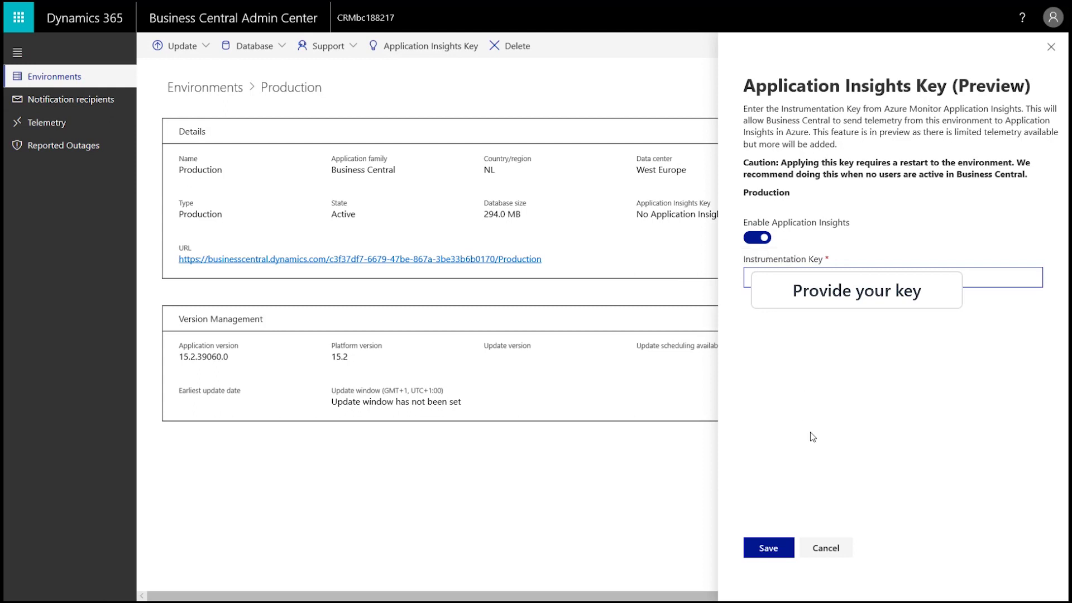
left_click(757, 552)
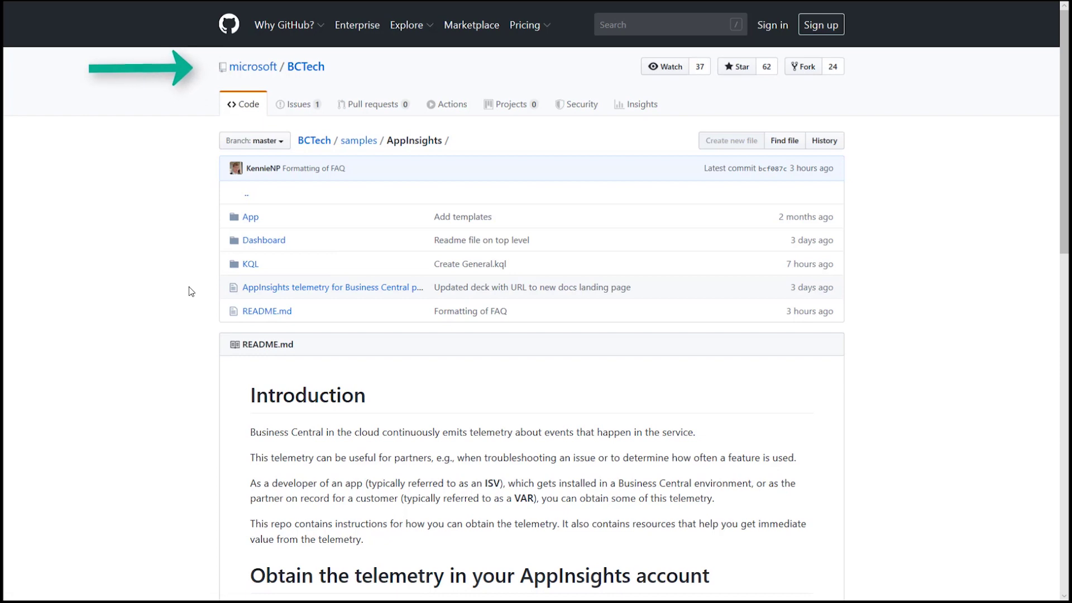
Read through the Authorization.kql sample, then go back to the KQL folder listing
left_click(249, 264)
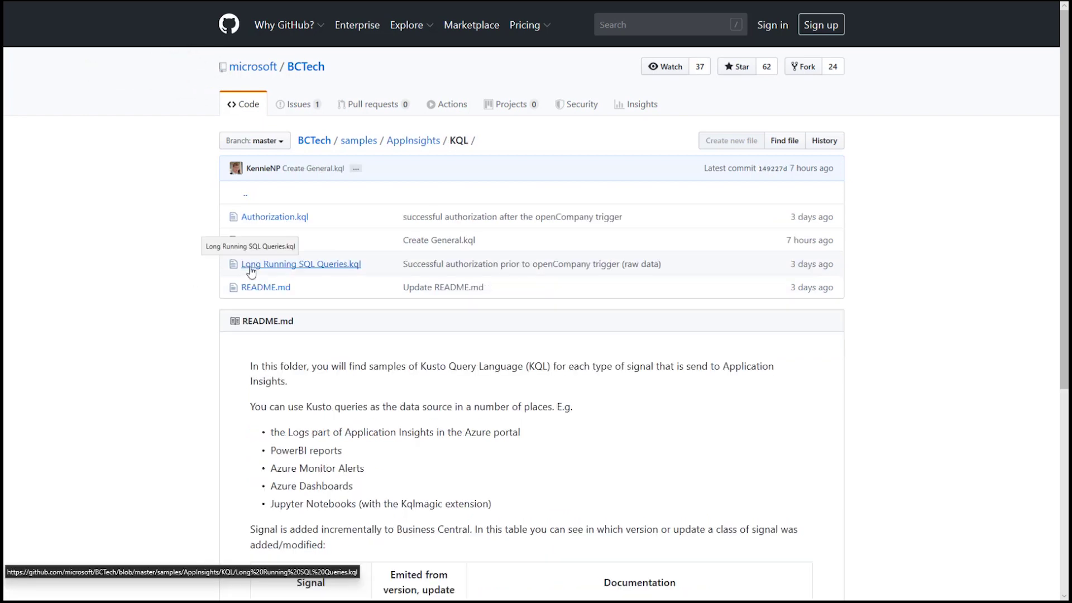
left_click(261, 218)
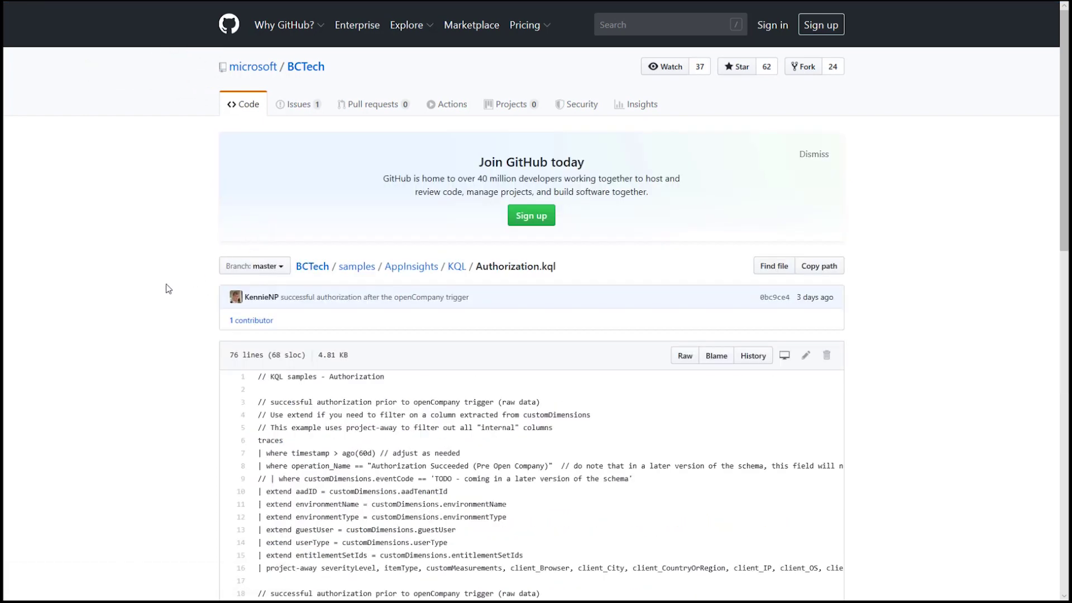
scroll(165, 290, "down", 2)
scroll(164, 290, "down", 4)
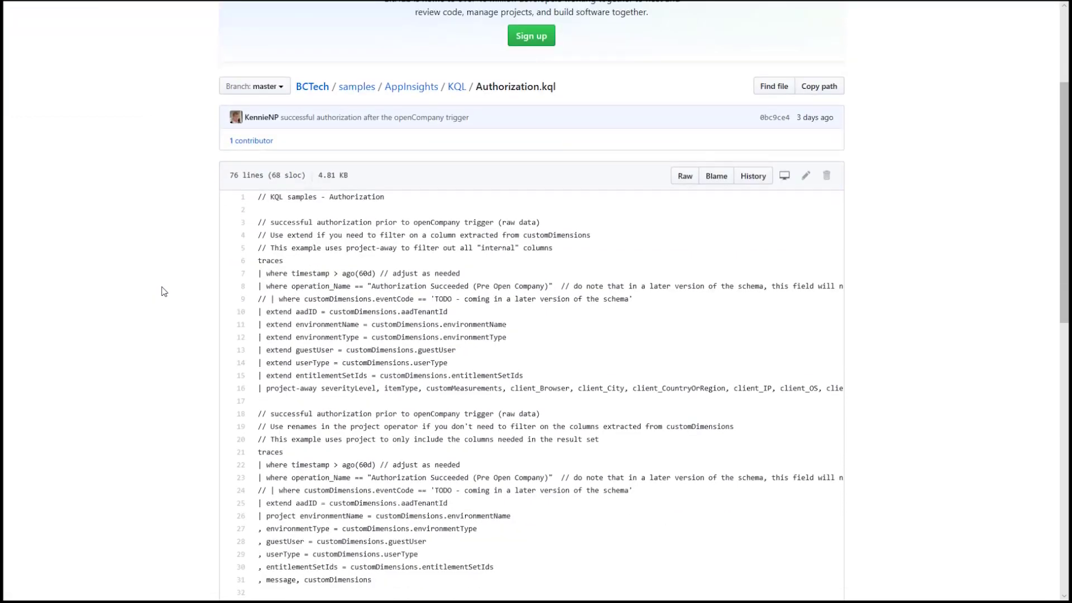
scroll(163, 291, "up", 4)
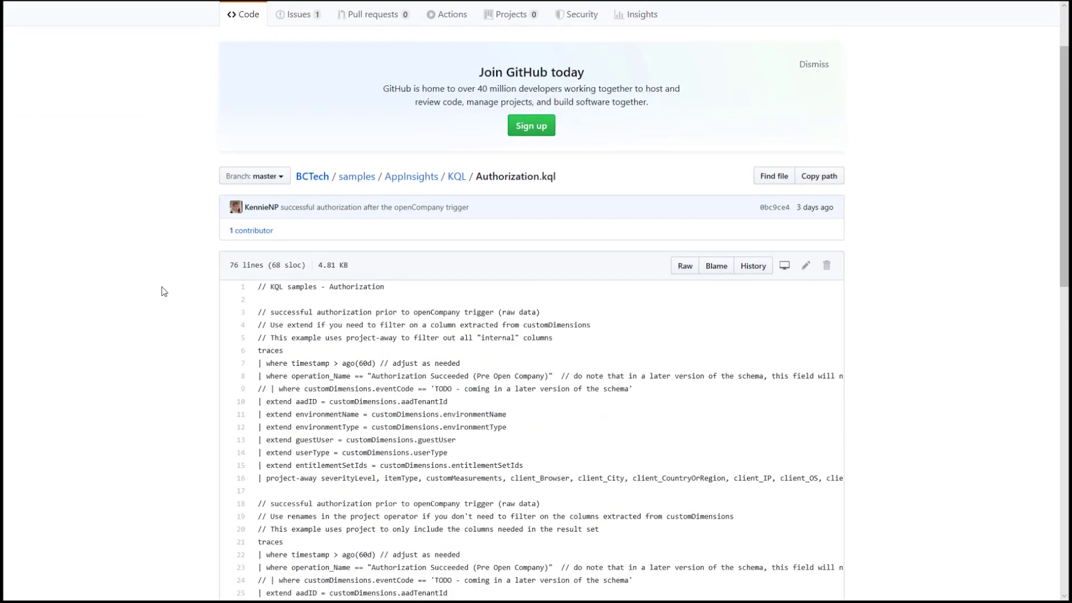
scroll(164, 290, "up", 2)
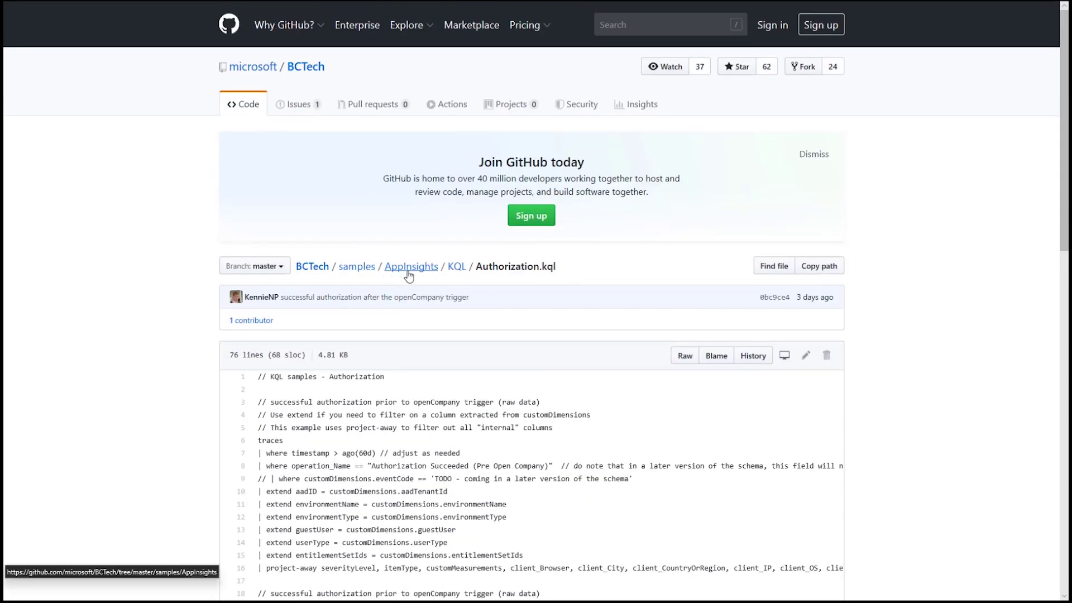
left_click(456, 273)
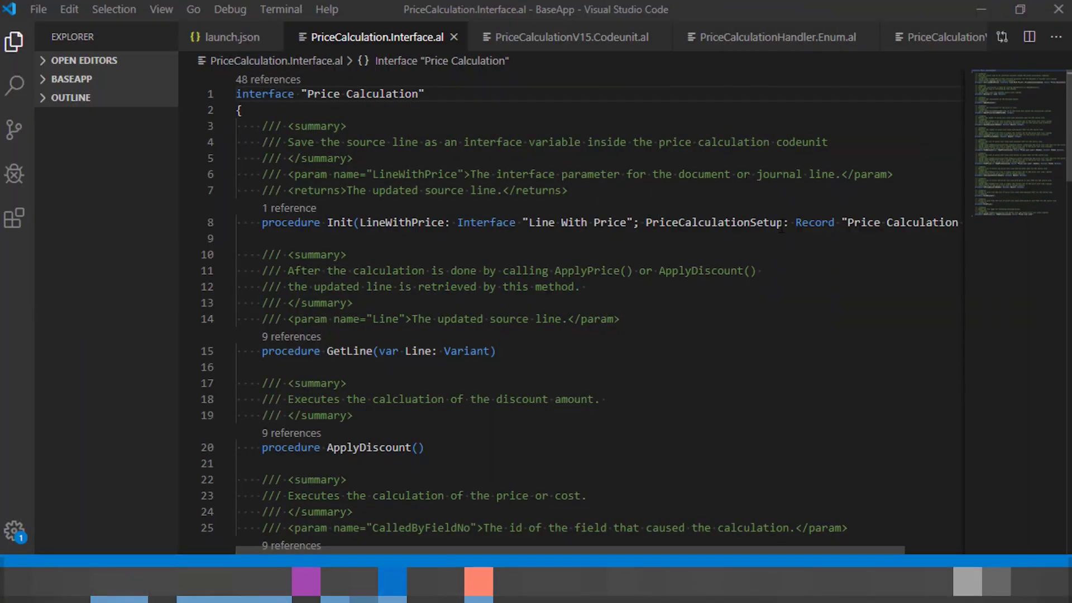
Peek all 49 references to the Price Calculation interface and scroll through the list
mouse_move(780, 224)
scroll(785, 447, "down", 5)
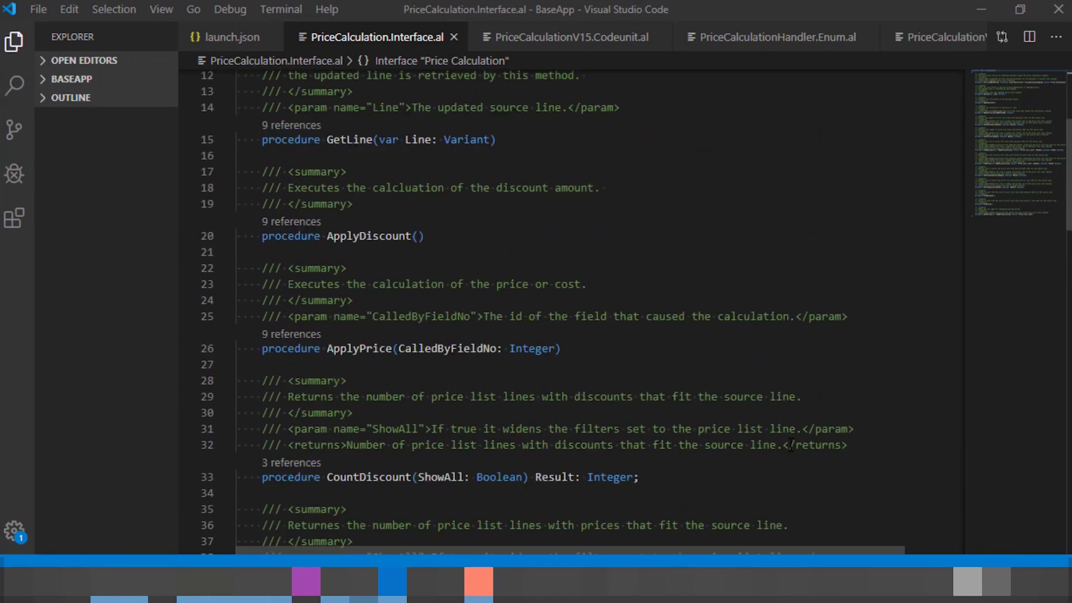
scroll(790, 447, "down", 3)
scroll(791, 448, "up", 2)
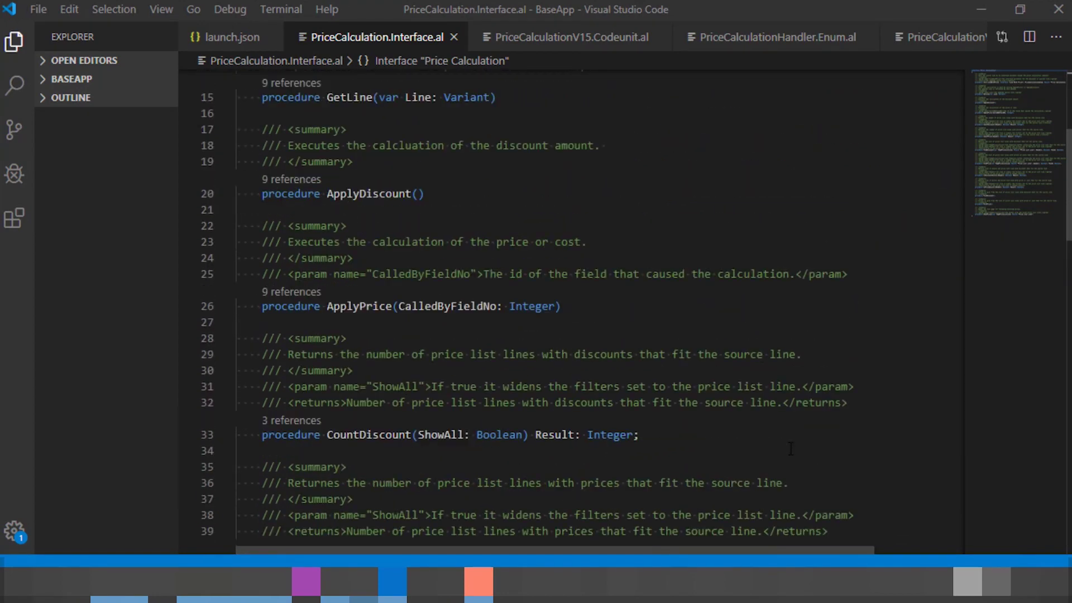
scroll(791, 449, "up", 4)
scroll(784, 449, "up", 2)
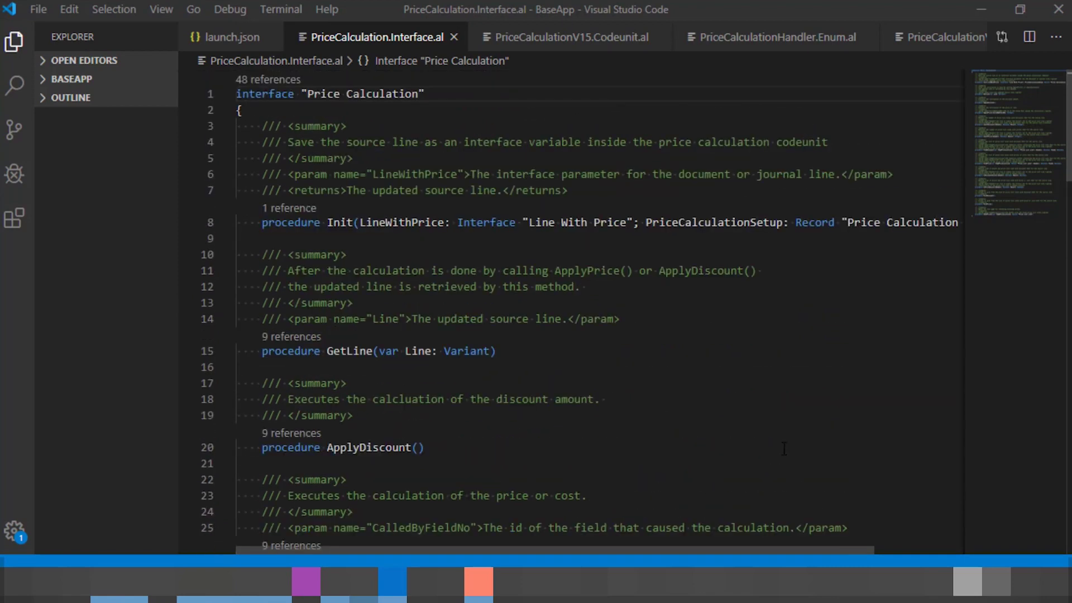
left_click(335, 96, "ctrl")
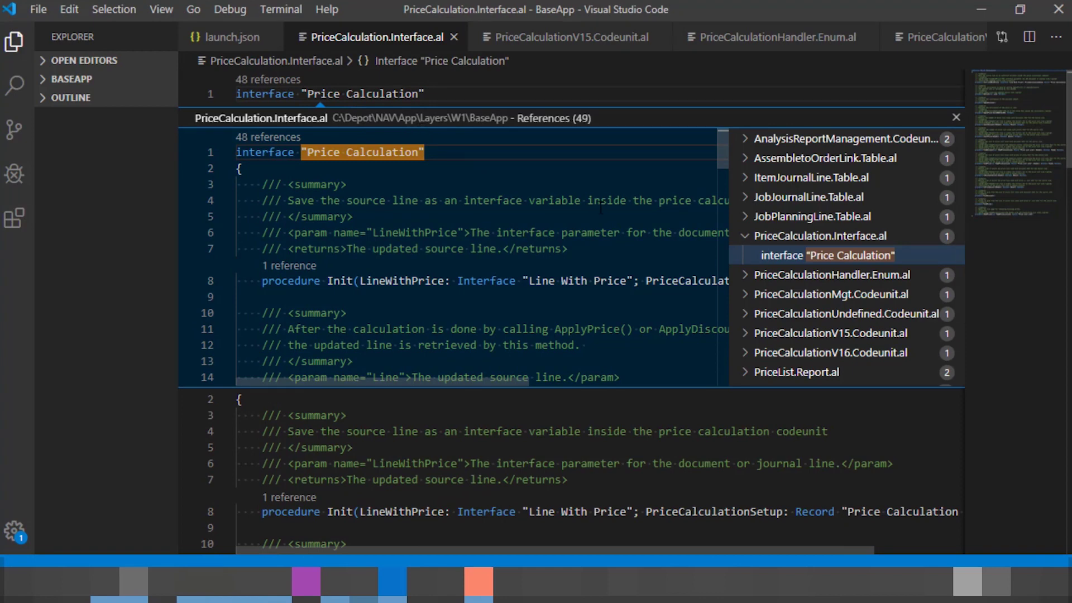
scroll(606, 211, "down", 3)
scroll(618, 226, "down", 4)
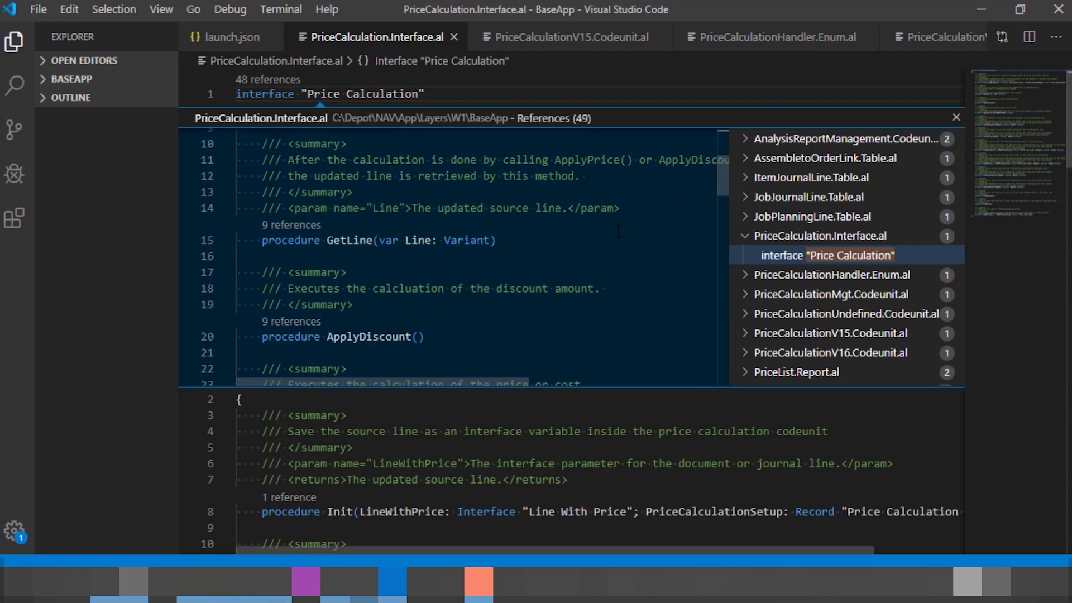
scroll(619, 232, "down", 1)
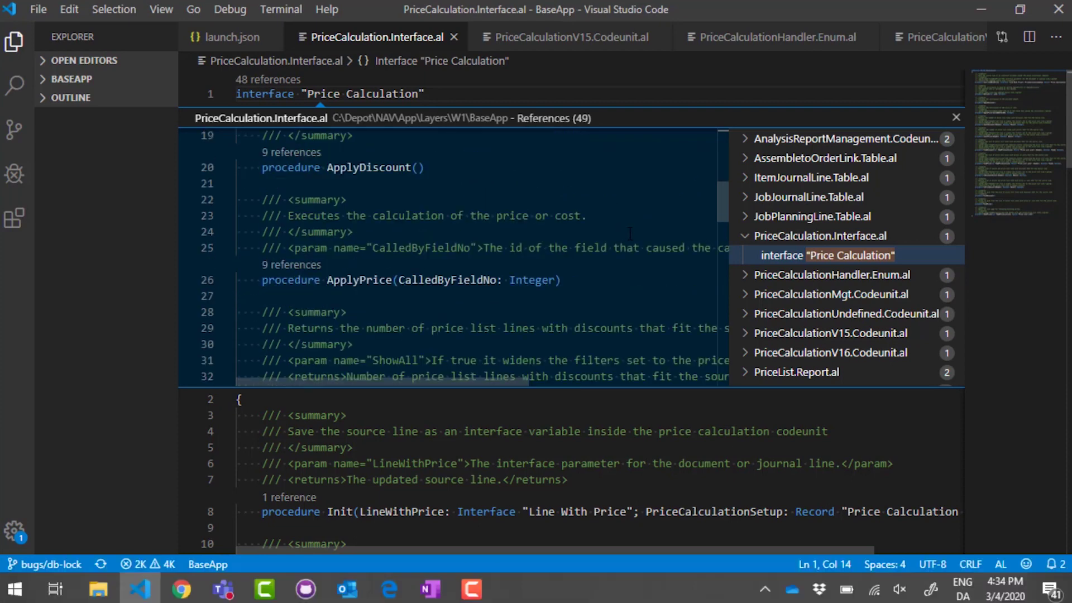
Expand PriceCalculationV16.Codeunit.al and preview its implements entry for the interface
left_click(746, 354)
left_click(781, 337)
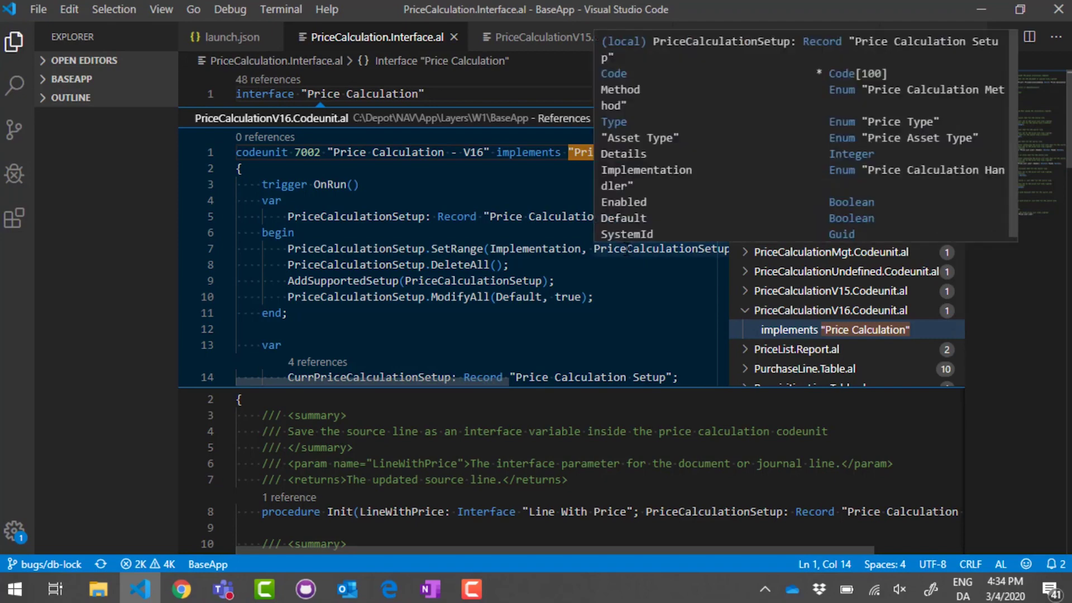
scroll(634, 257, "down", 1)
scroll(634, 256, "down", 5)
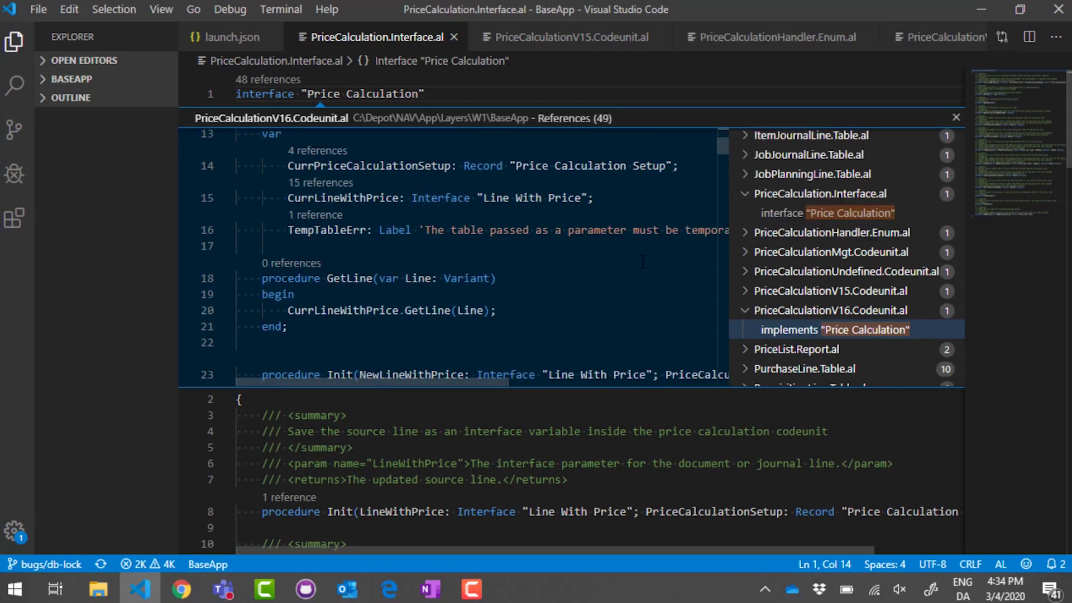
scroll(643, 262, "down", 3)
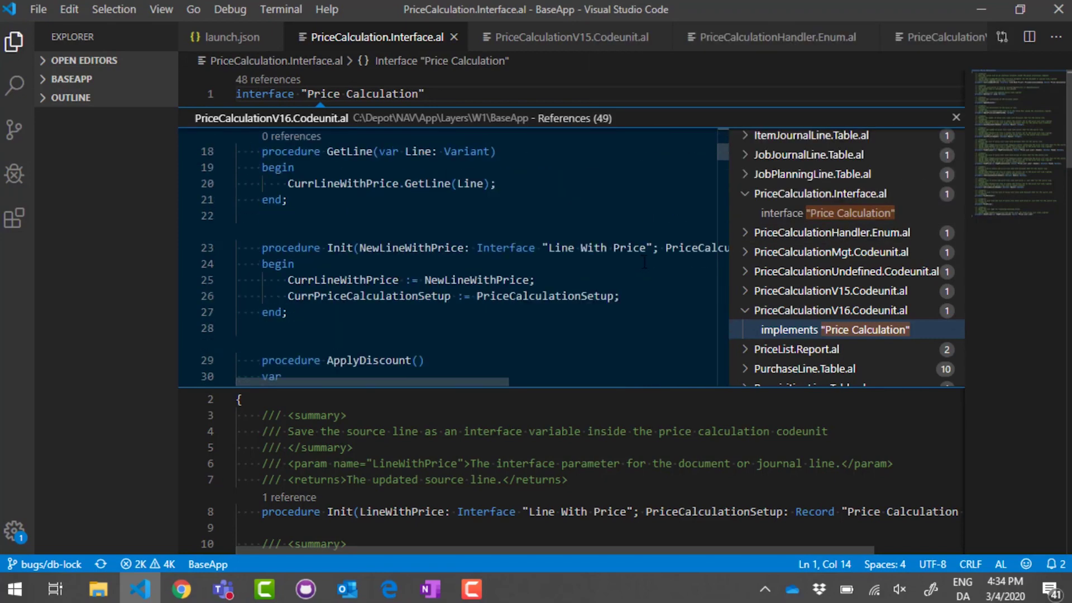
scroll(644, 262, "down", 5)
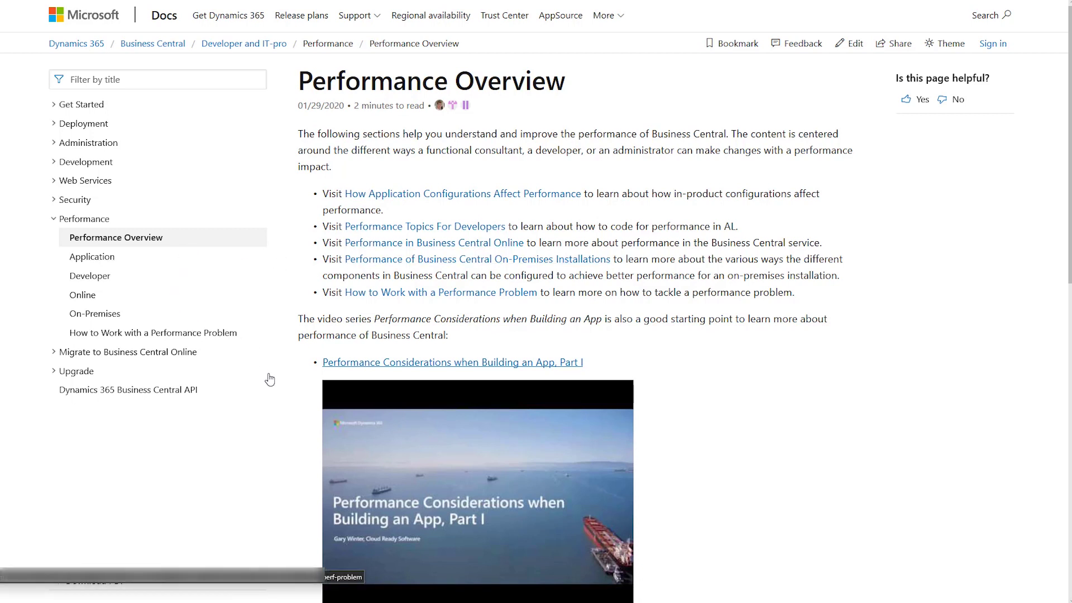
Scroll the Performance Overview article down to the video series and back up
scroll(273, 399, "down", 5)
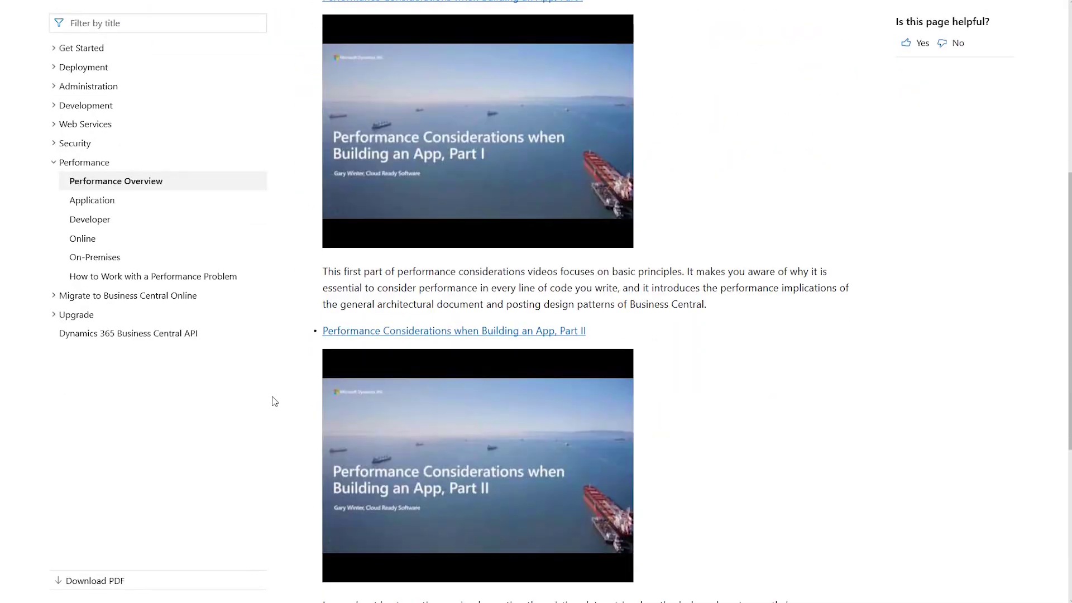
scroll(275, 401, "up", 5)
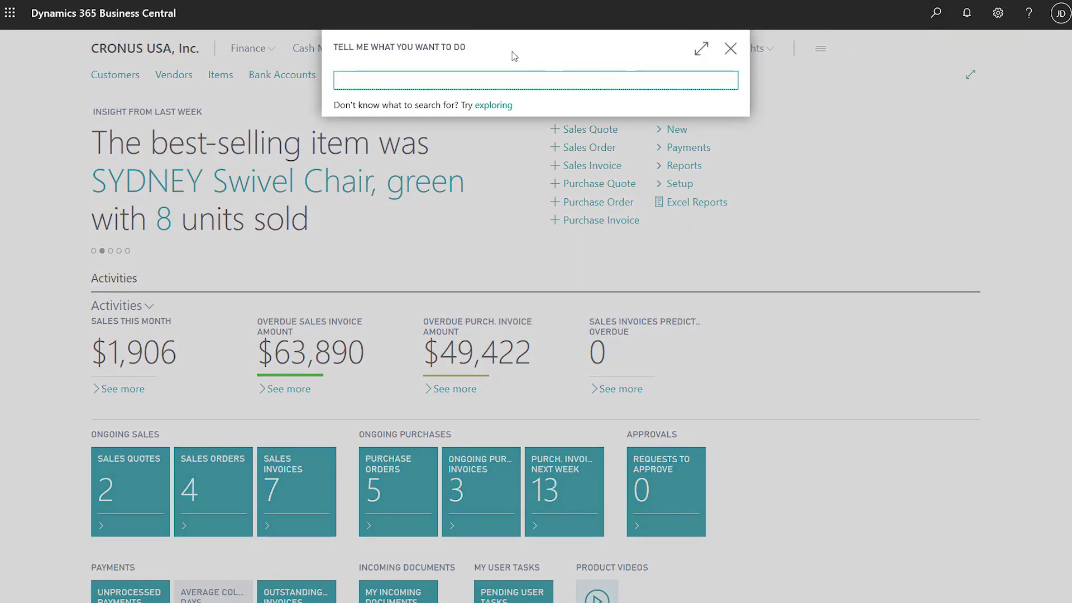
Search for 'table information', open Table Information, and select the Tenant Media table
type("table information")
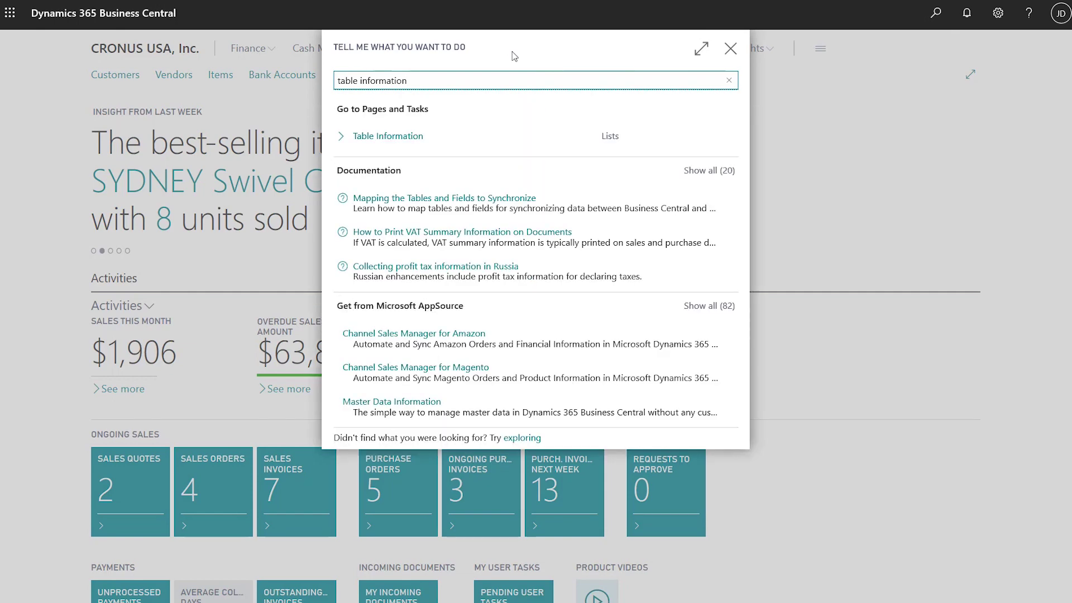
left_click(417, 138)
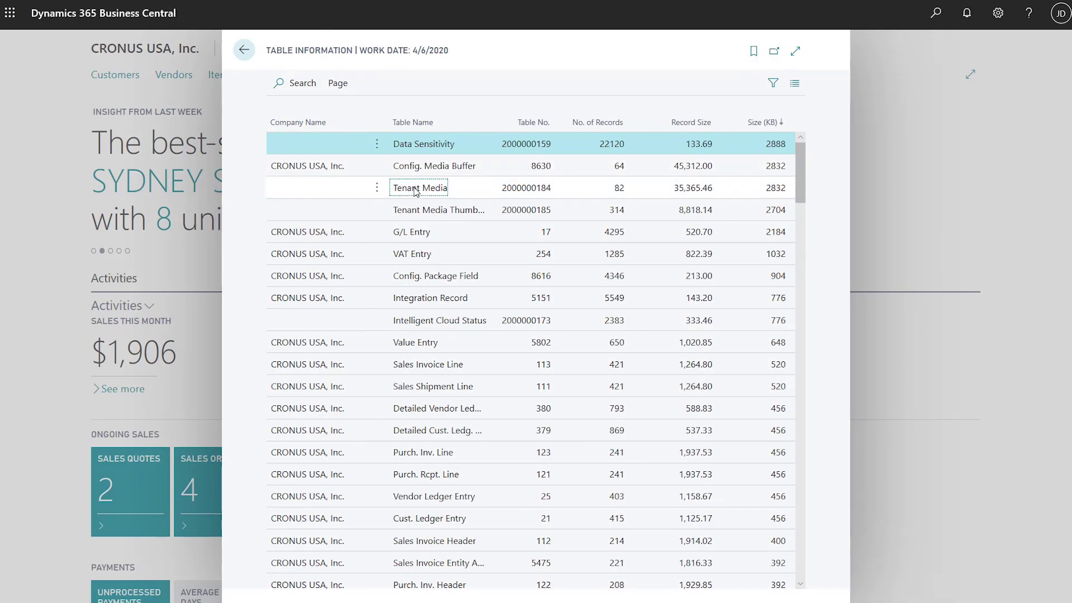
left_click(414, 186)
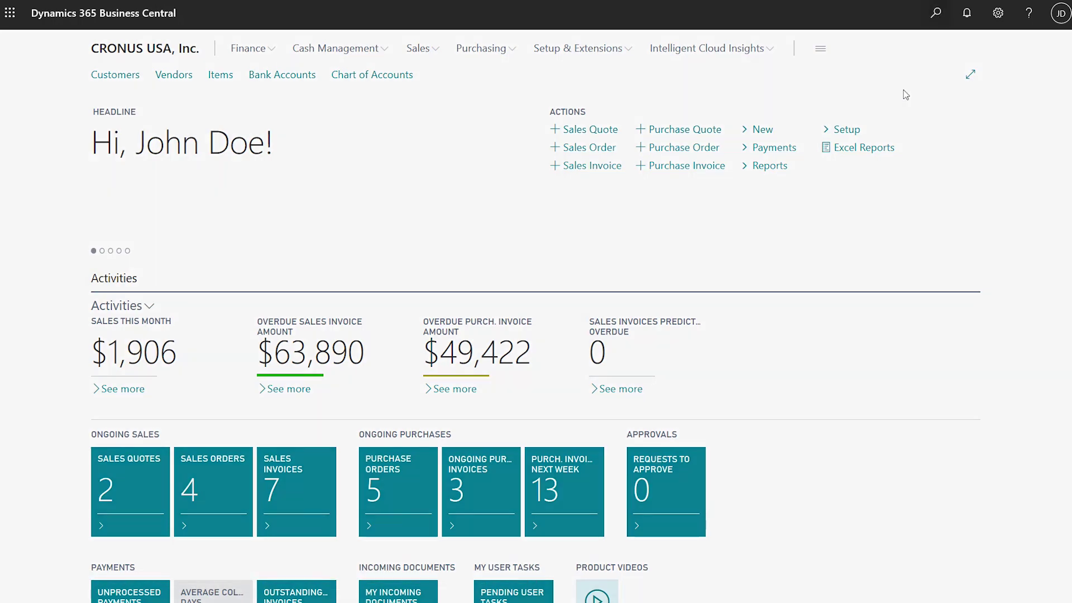
Search for 'database locks' with Alt+Q and open the Database Locks page
key("alt+q")
type("datab")
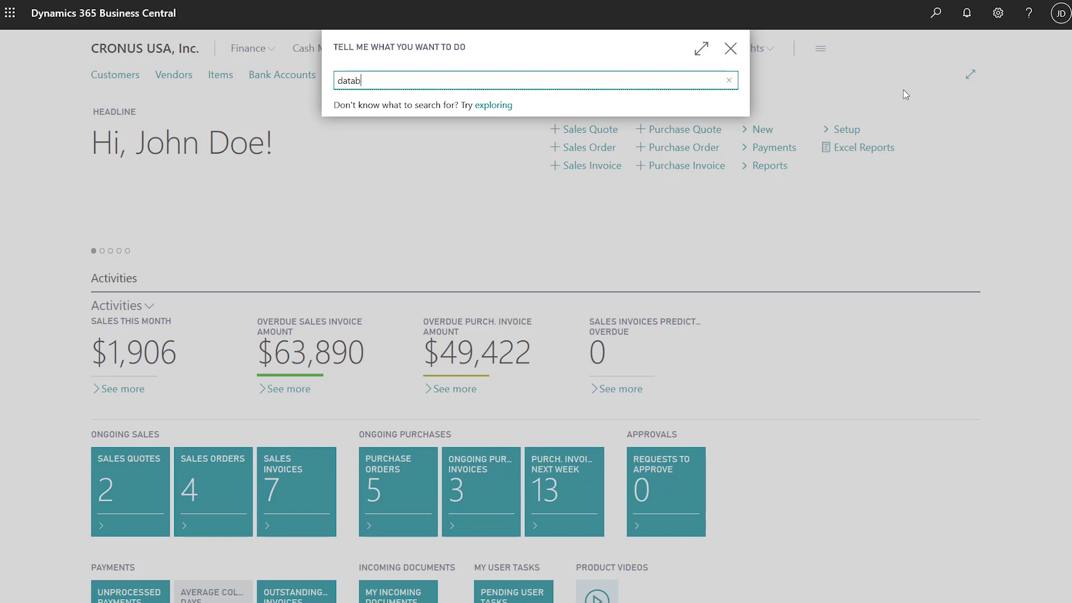
type("ase locks")
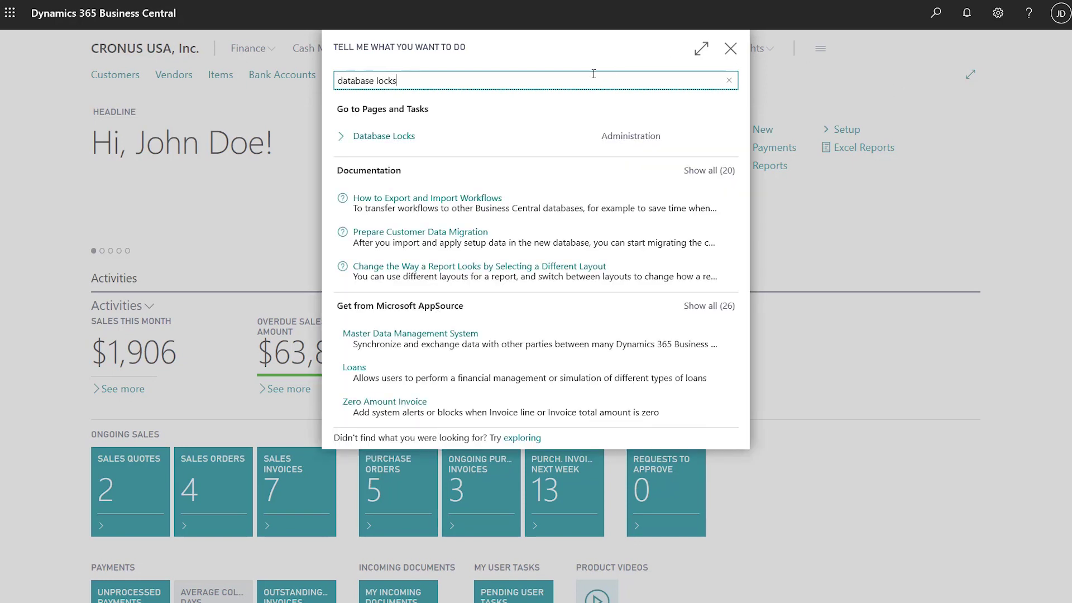
left_click(403, 140)
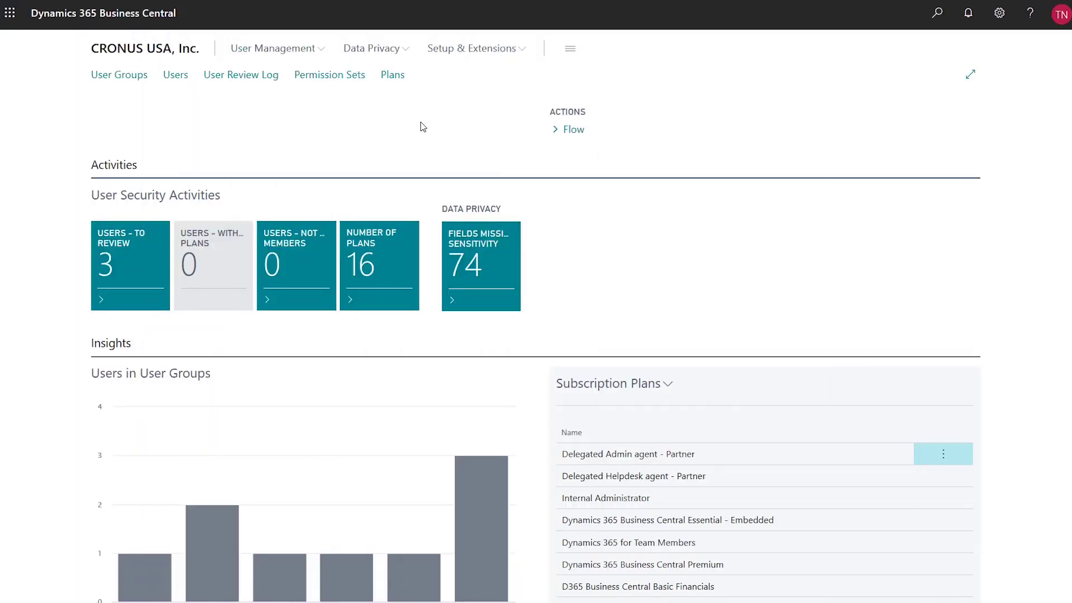
From Permission Sets, show the conflicts overview and view INTELLIGENT CLOUD's Team Member conflicts
left_click(345, 82)
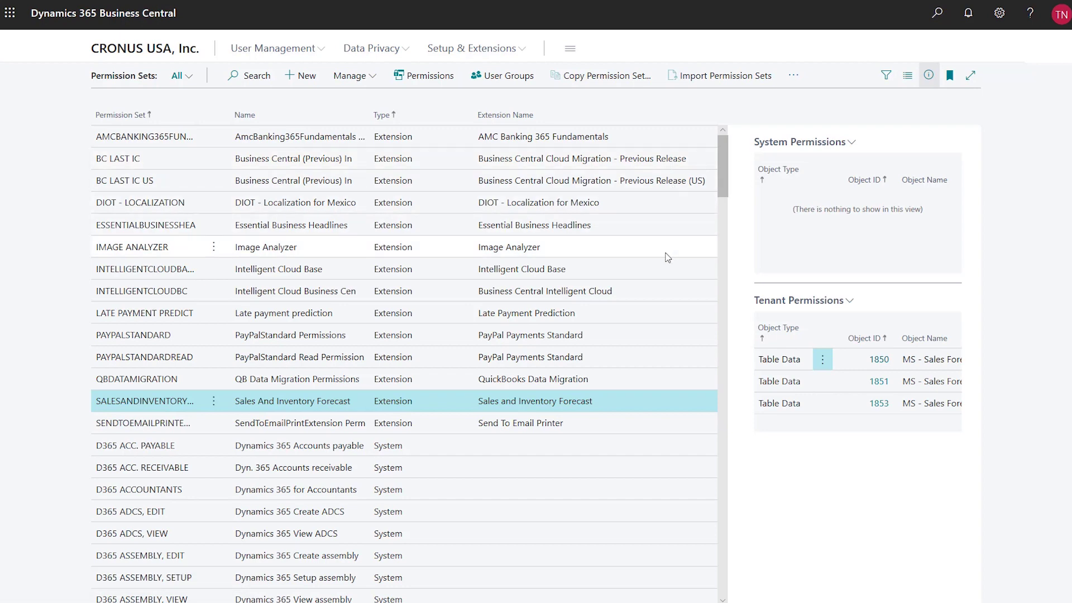
left_click(793, 78)
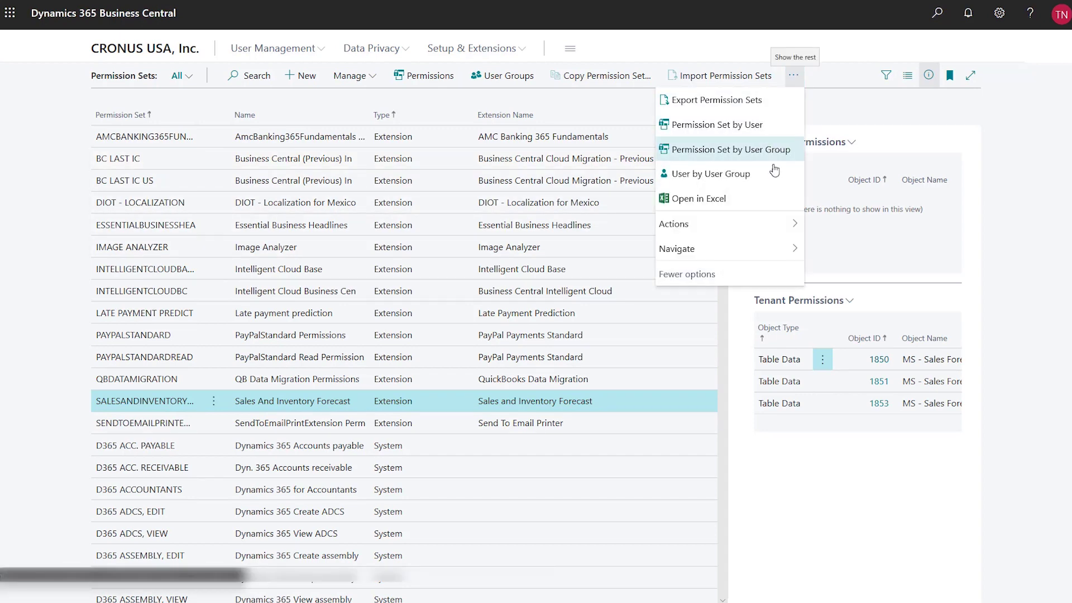
mouse_move(768, 249)
mouse_move(813, 254)
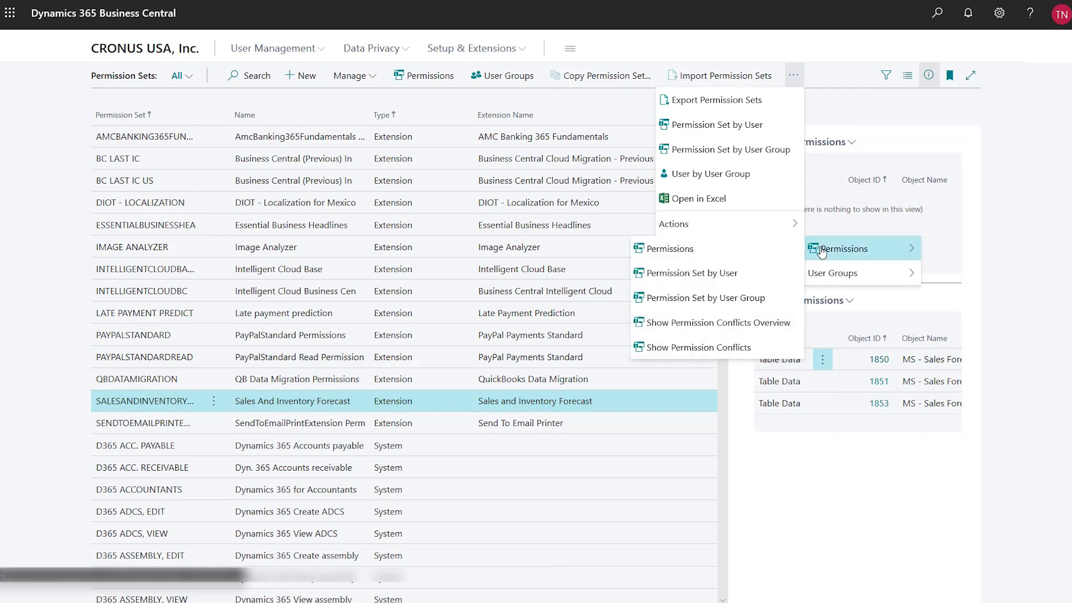
left_click(753, 322)
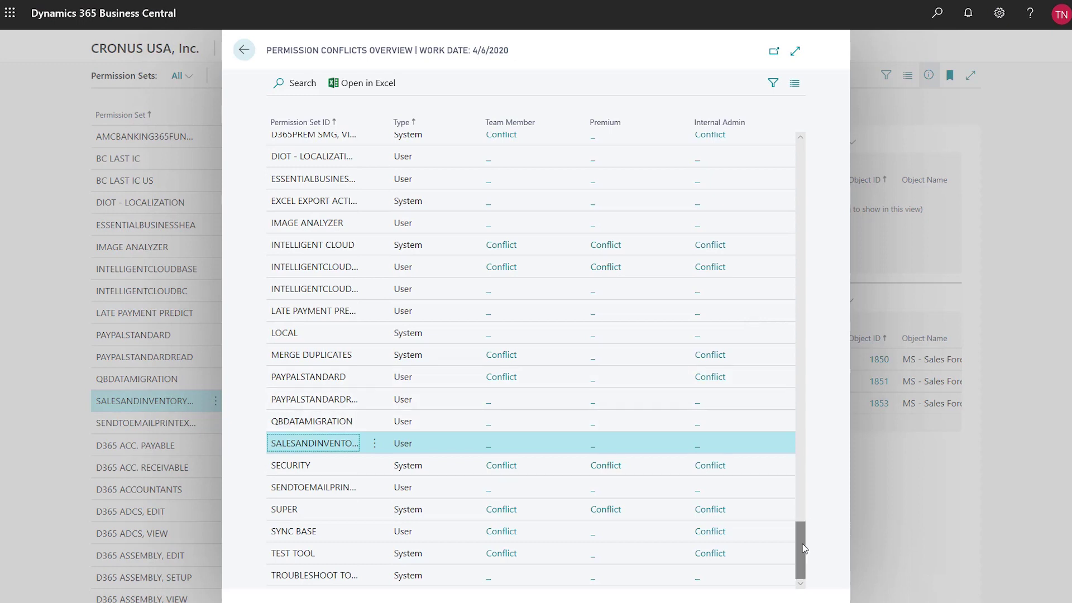
left_click(509, 246)
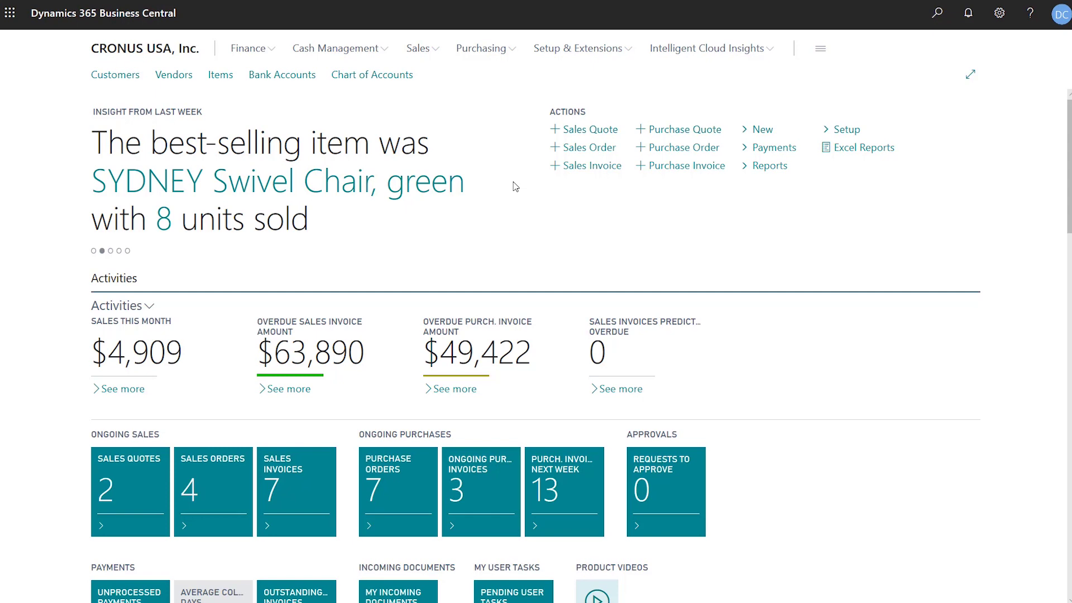
From Assisted Setup, start Update users from Office and advance to see 9 available updates
left_click(621, 48)
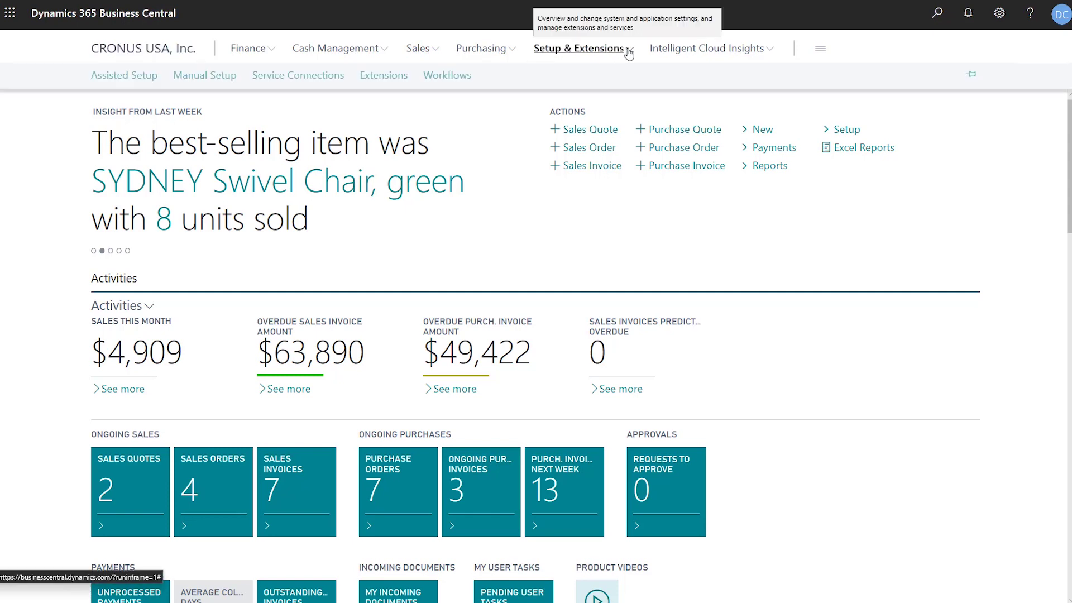
left_click(136, 78)
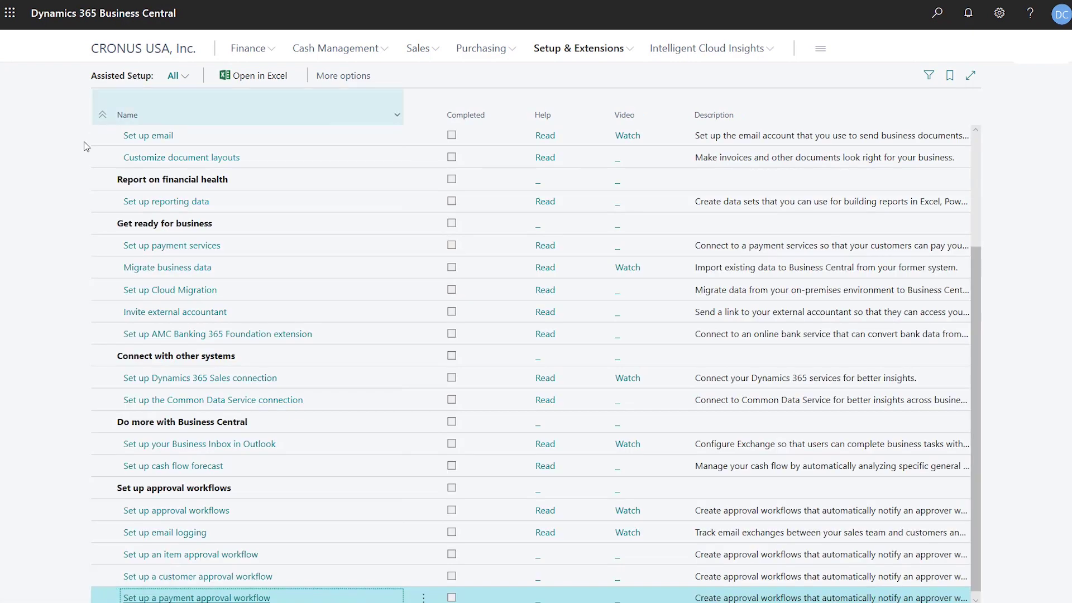
scroll(558, 279, "up", 3)
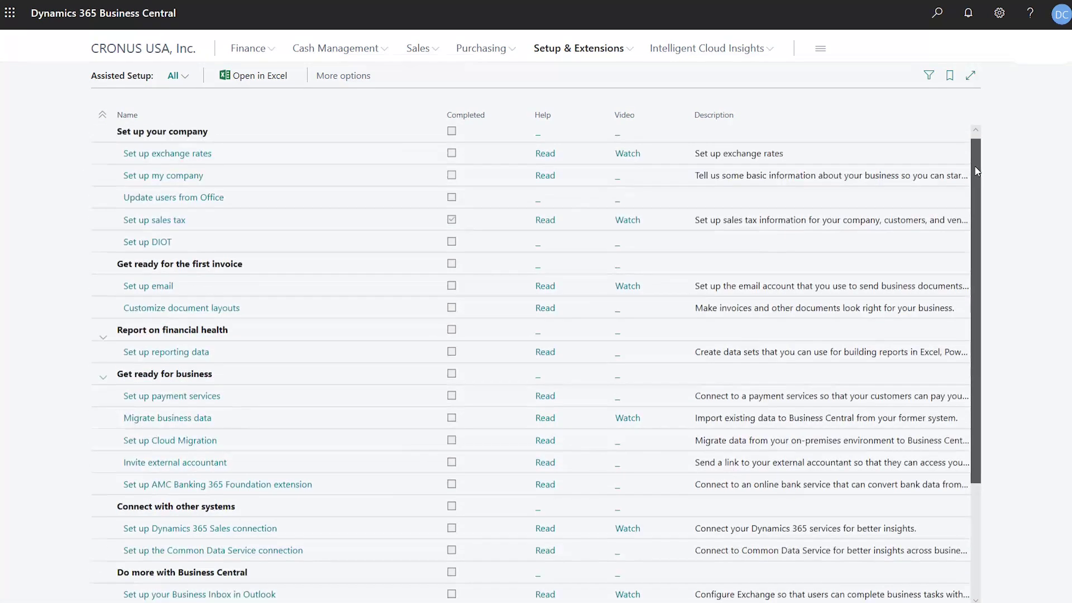
left_click(193, 203)
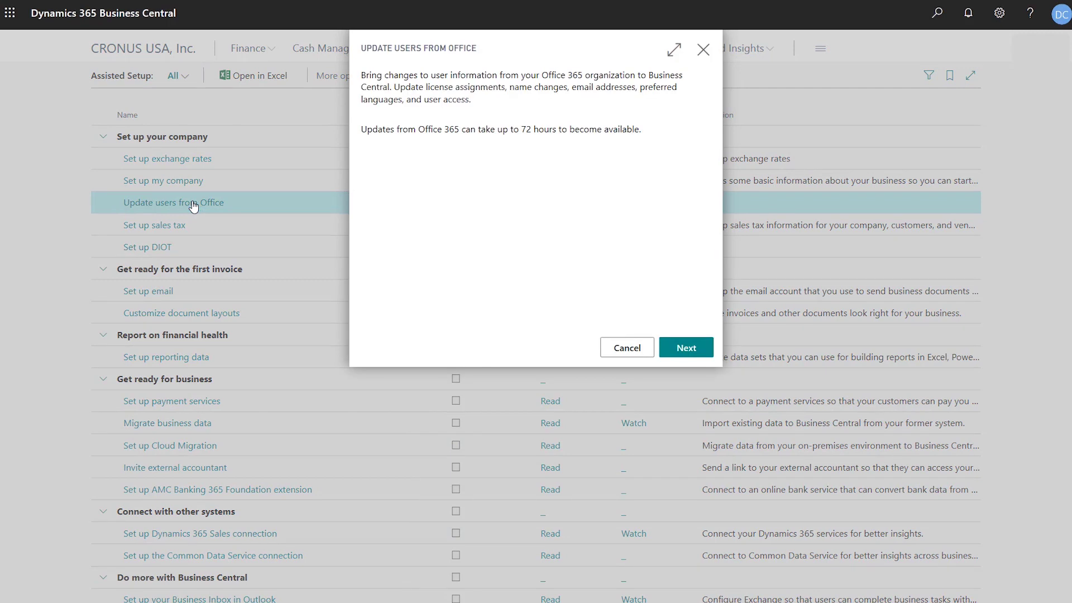
left_click(676, 350)
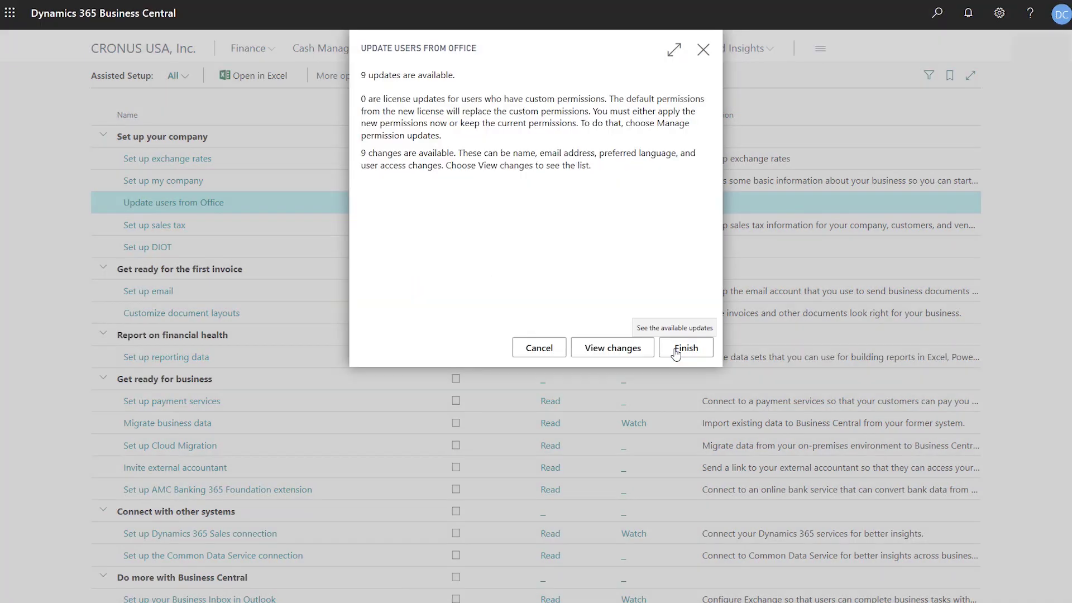